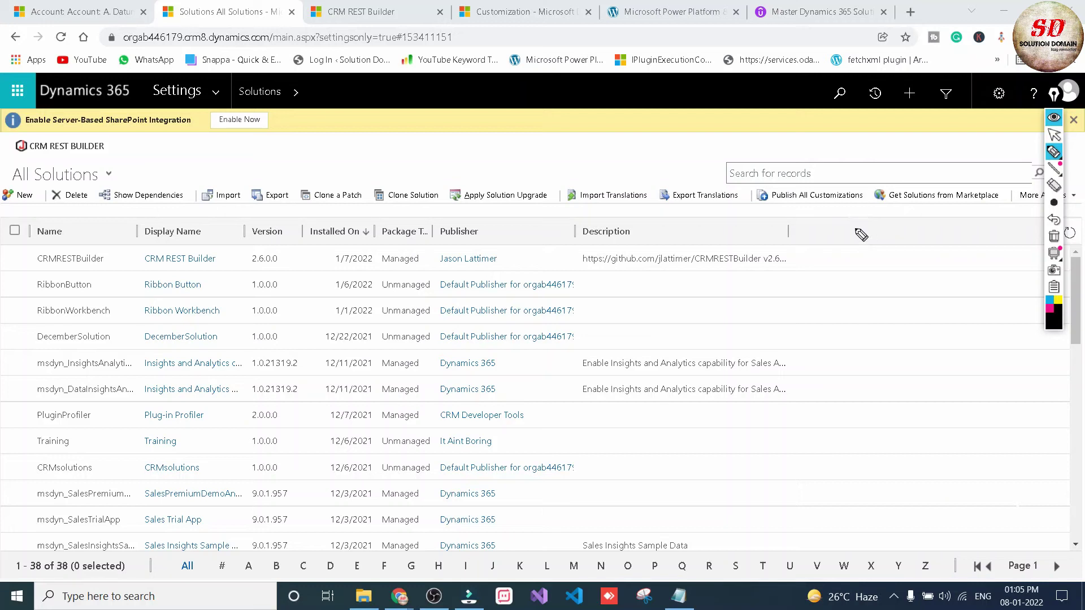
Leave the Solutions list and start a blank contact from Sales > Contacts
{"action": "left_click", "coordinate": [1054, 204]}
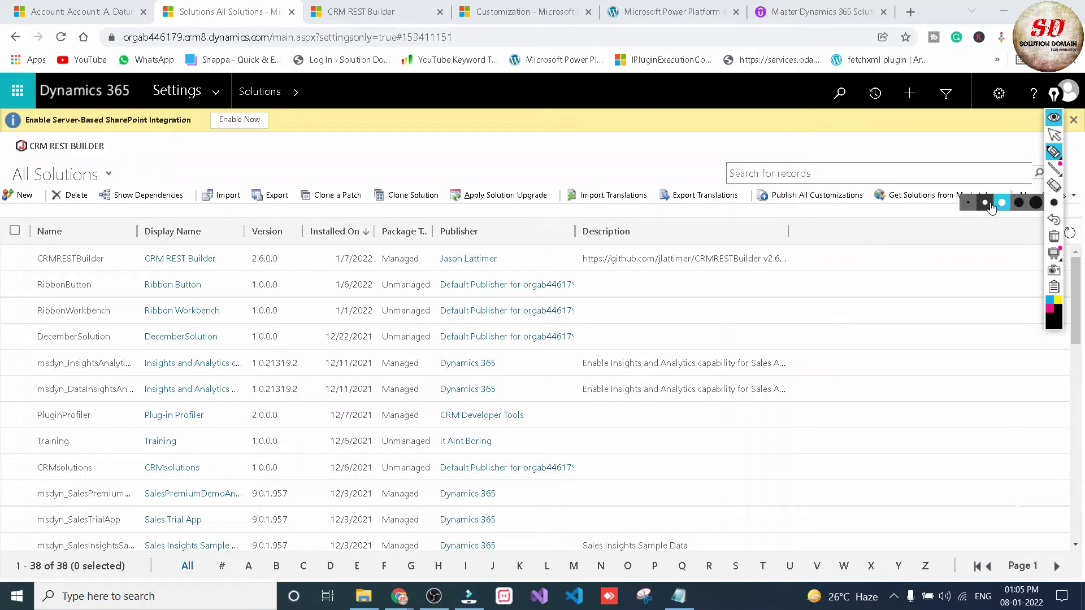
{"action": "left_click", "coordinate": [985, 202]}
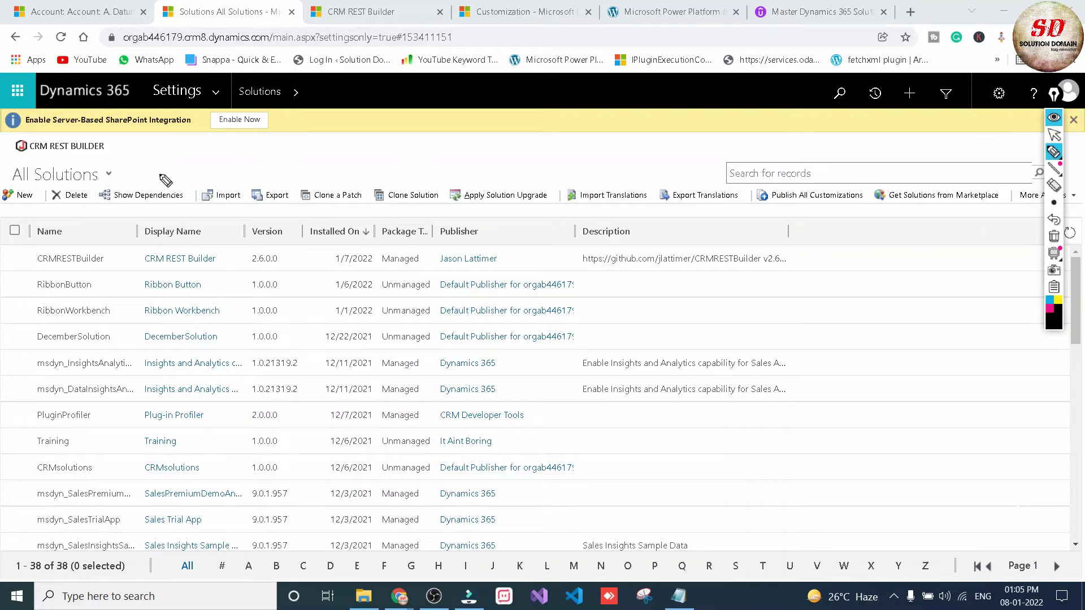
{"action": "mouse_move", "coordinate": [122, 140]}
{"action": "left_mouse_down"}
{"action": "mouse_move", "coordinate": [43, 137]}
{"action": "mouse_move", "coordinate": [10, 148]}
{"action": "mouse_move", "coordinate": [30, 159]}
{"action": "mouse_move", "coordinate": [113, 157]}
{"action": "mouse_move", "coordinate": [124, 142]}
{"action": "left_mouse_up"}
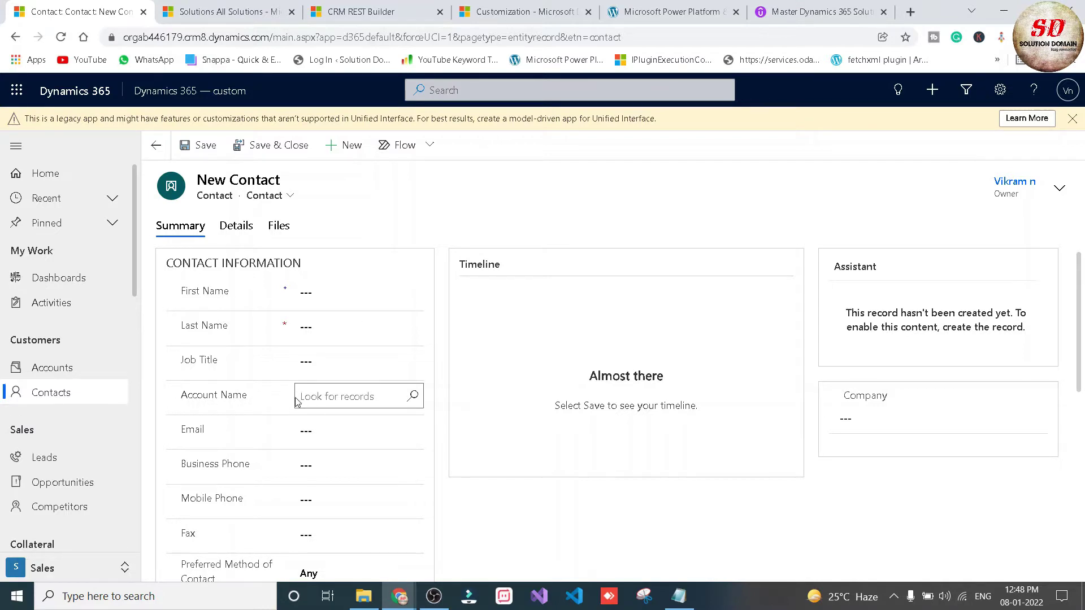
Enter the contact's first and last name, noting the empty Mobile Phone field
{"action": "left_click", "coordinate": [415, 401]}
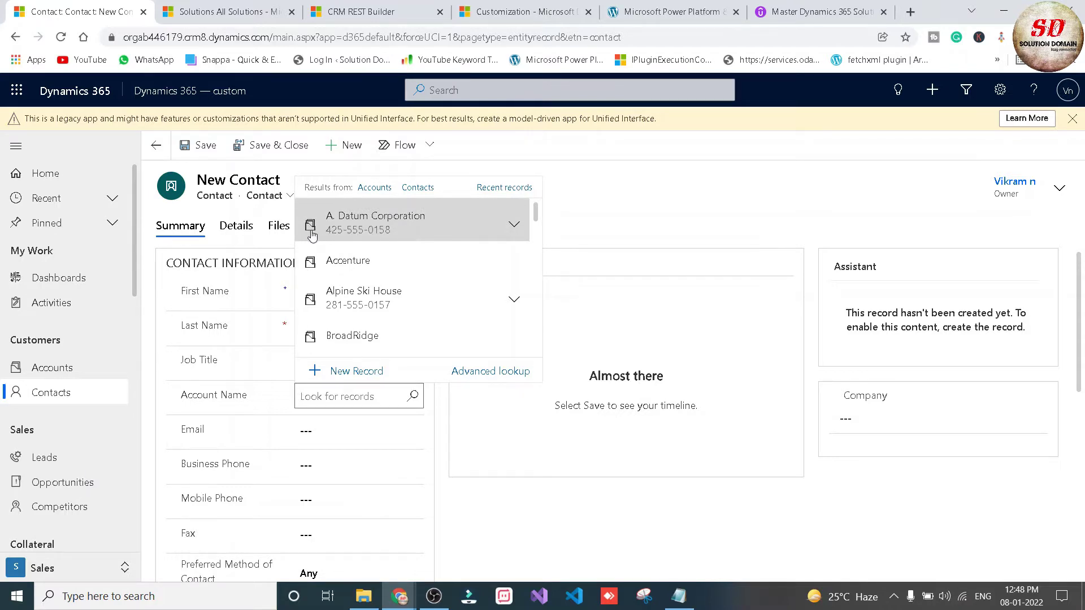
{"action": "left_click", "coordinate": [351, 500]}
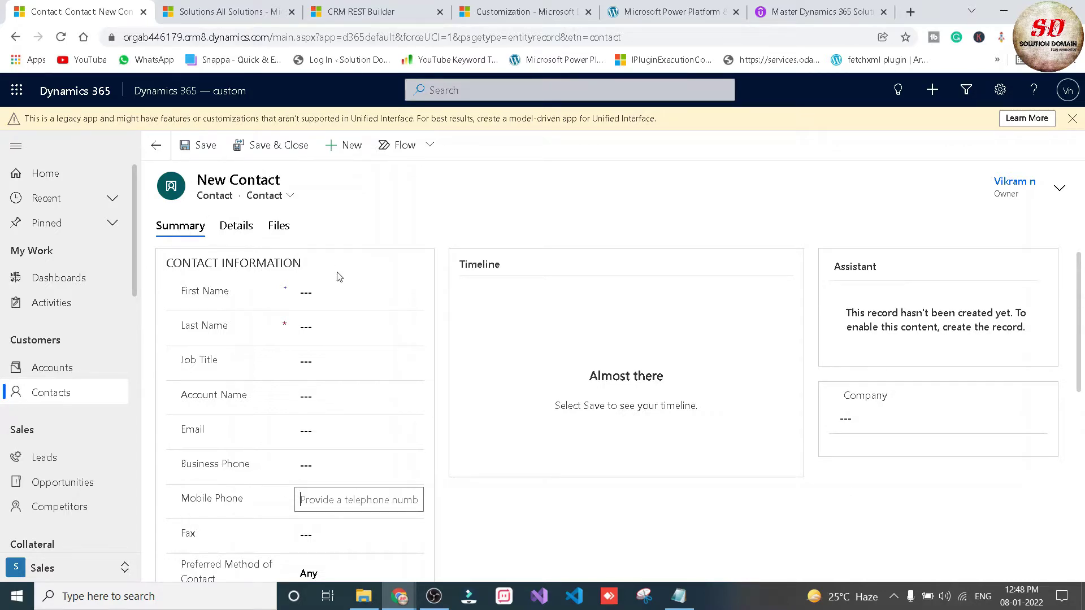
{"action": "left_click", "coordinate": [349, 291]}
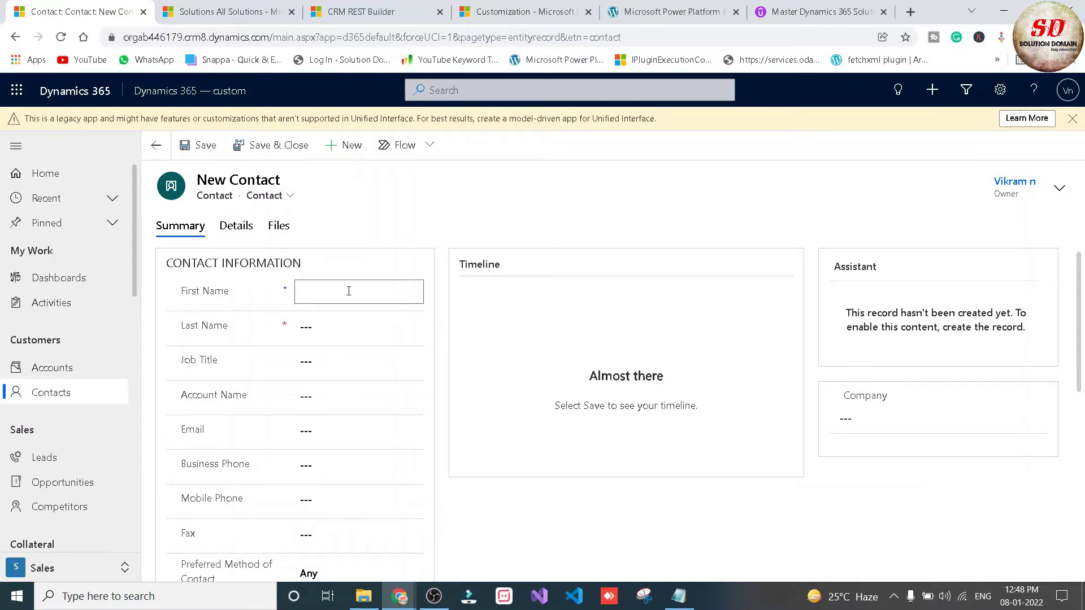
{"action": "type", "text": "Surya"}
{"action": "key", "text": "Tab"}
{"action": "type", "text": "s"}
{"action": "key", "text": "Tab"}
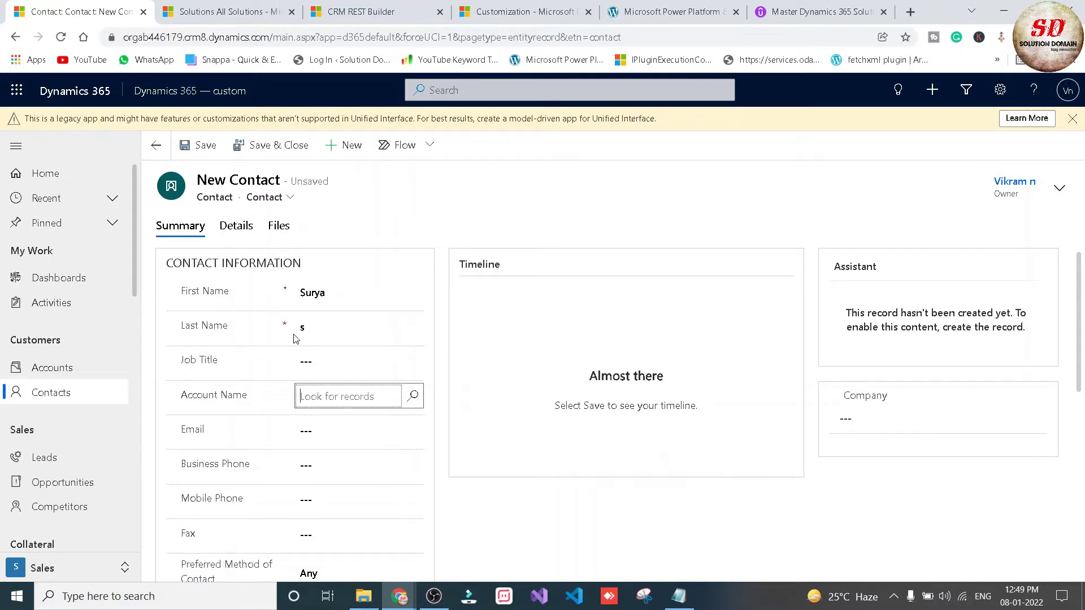
Link the contact to A. Datum Corporation and save it
{"action": "left_click", "coordinate": [412, 395]}
{"action": "left_click", "coordinate": [386, 229]}
{"action": "left_click", "coordinate": [204, 148]}
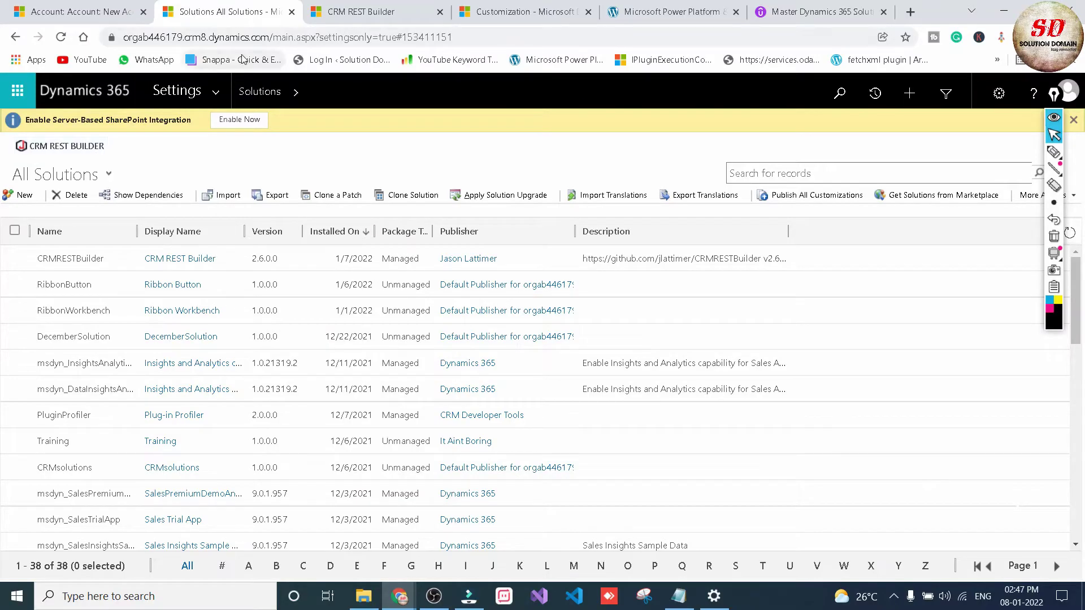
Choose Web API, Retrieve Single and Xrm.WebApi in CRM REST Builder, then return to New Account
{"action": "left_click", "coordinate": [367, 18]}
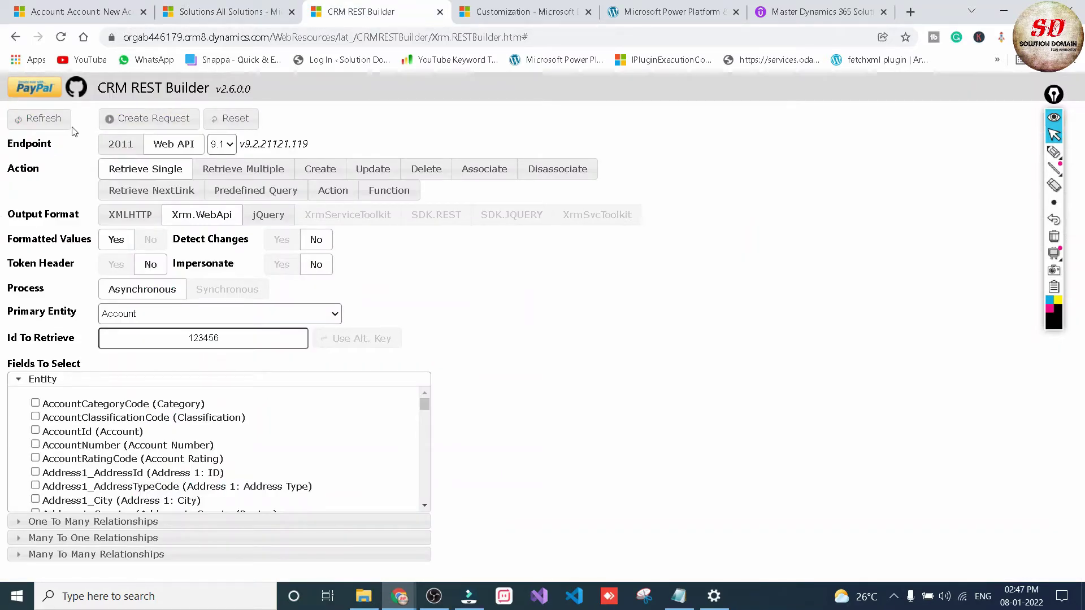
{"action": "left_click", "coordinate": [167, 147]}
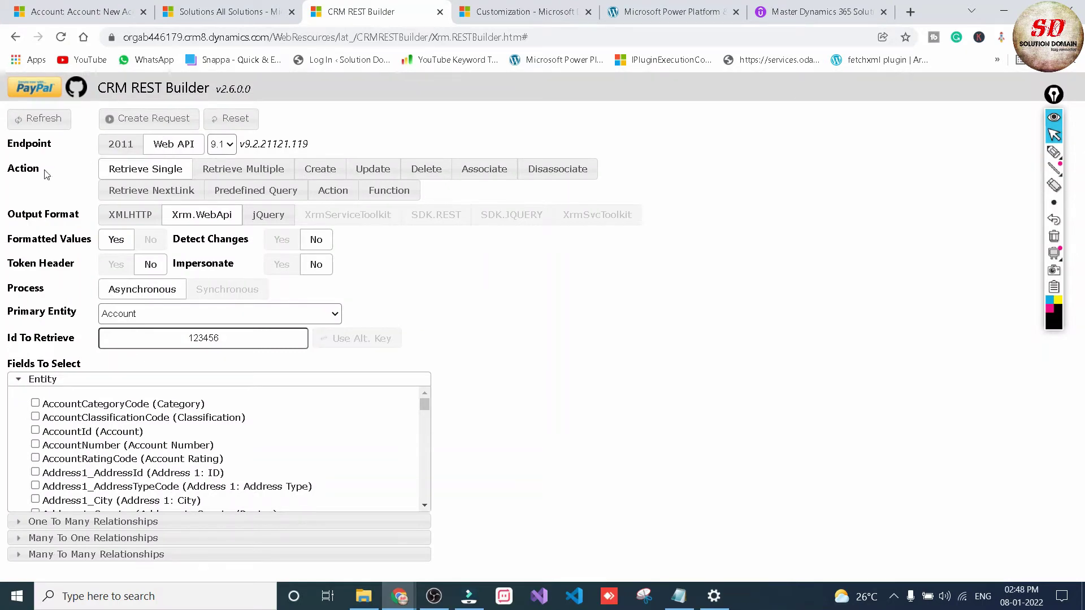
{"action": "left_click", "coordinate": [120, 175]}
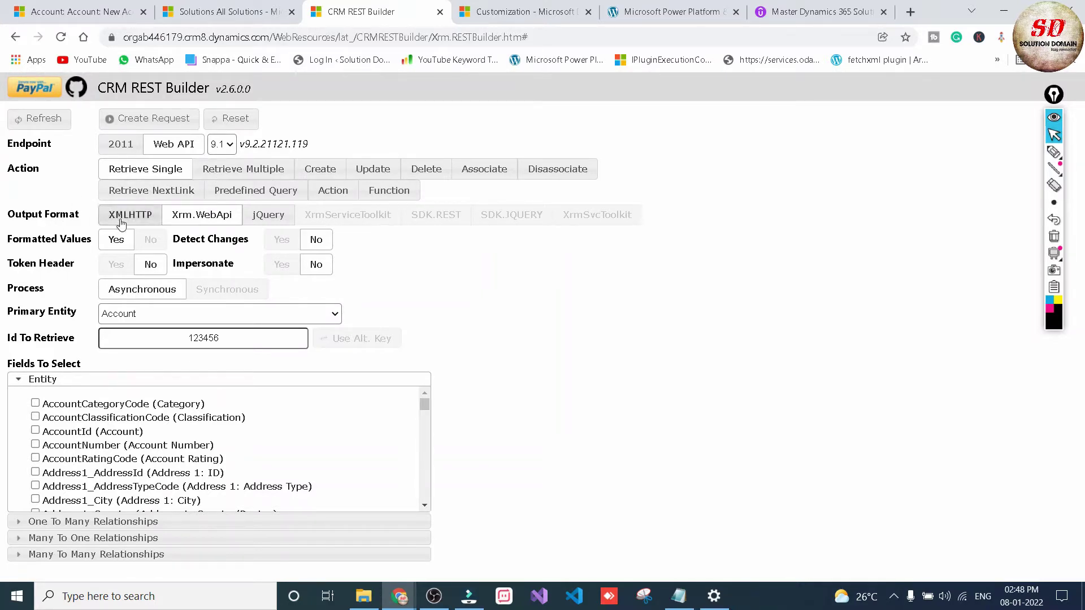
{"action": "left_click", "coordinate": [186, 226]}
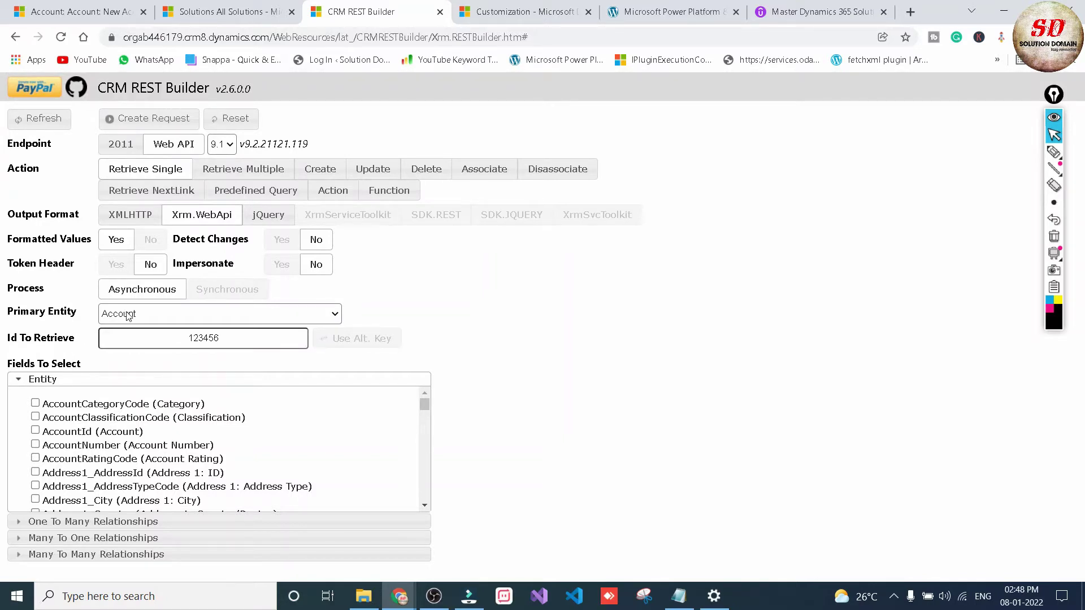
{"action": "left_click", "coordinate": [80, 5]}
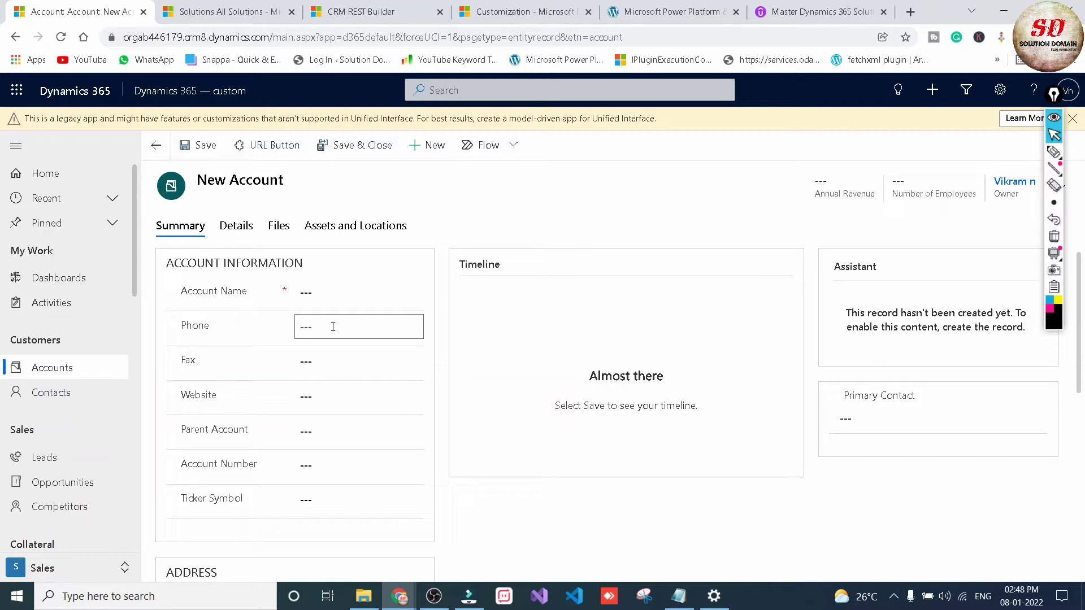
Show logical names on the New Account form and select Phone's name telephone1
{"action": "left_click", "coordinate": [1000, 38]}
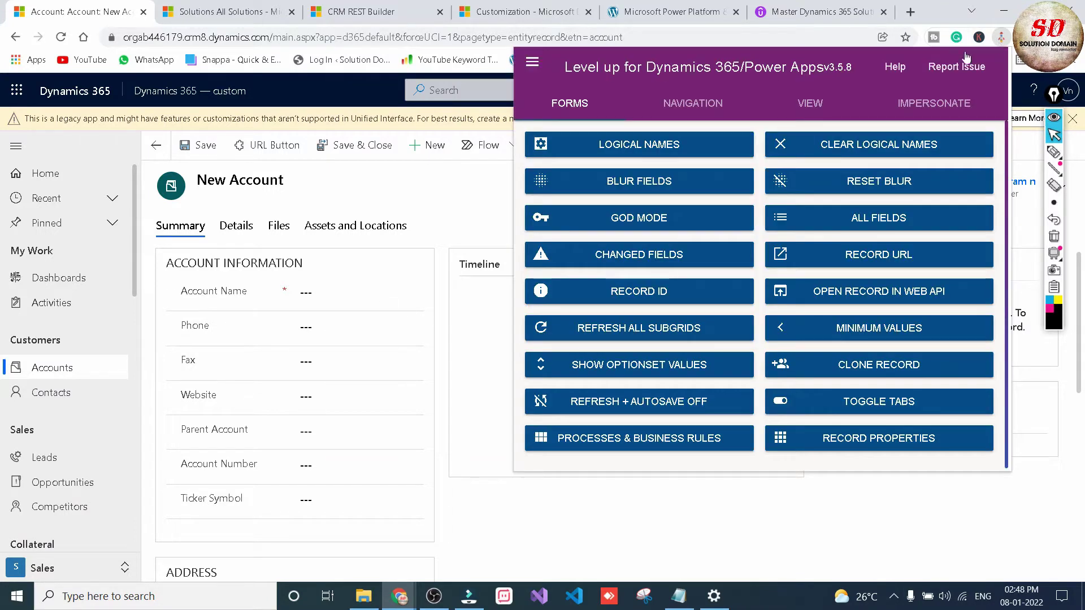
{"action": "left_click", "coordinate": [692, 152]}
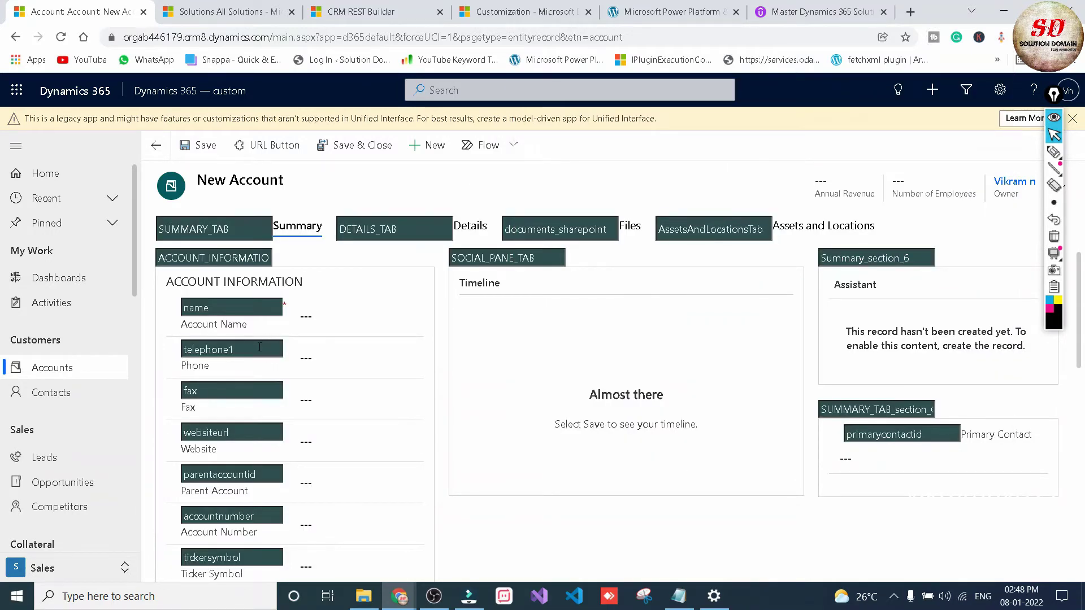
{"action": "left_click_drag", "start_coordinate": [259, 347], "coordinate": [180, 349]}
{"action": "left_click", "coordinate": [339, 18]}
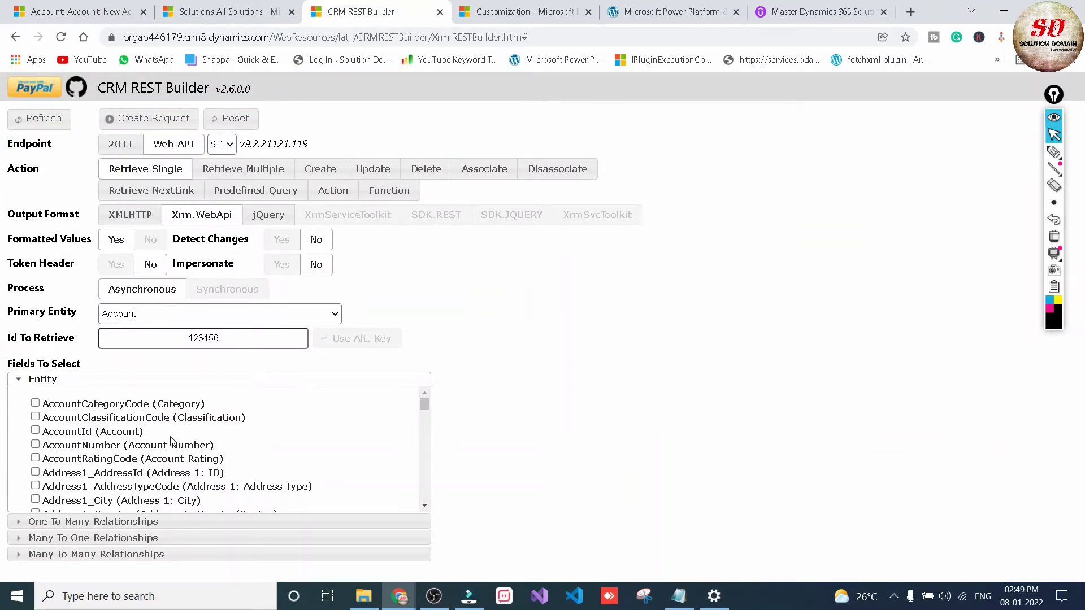
Tick Telephone1 (Main Phone), create the Retrieve Single request and copy the generated code
{"action": "scroll", "coordinate": [171, 438], "scroll_direction": "down", "scroll_amount": 9}
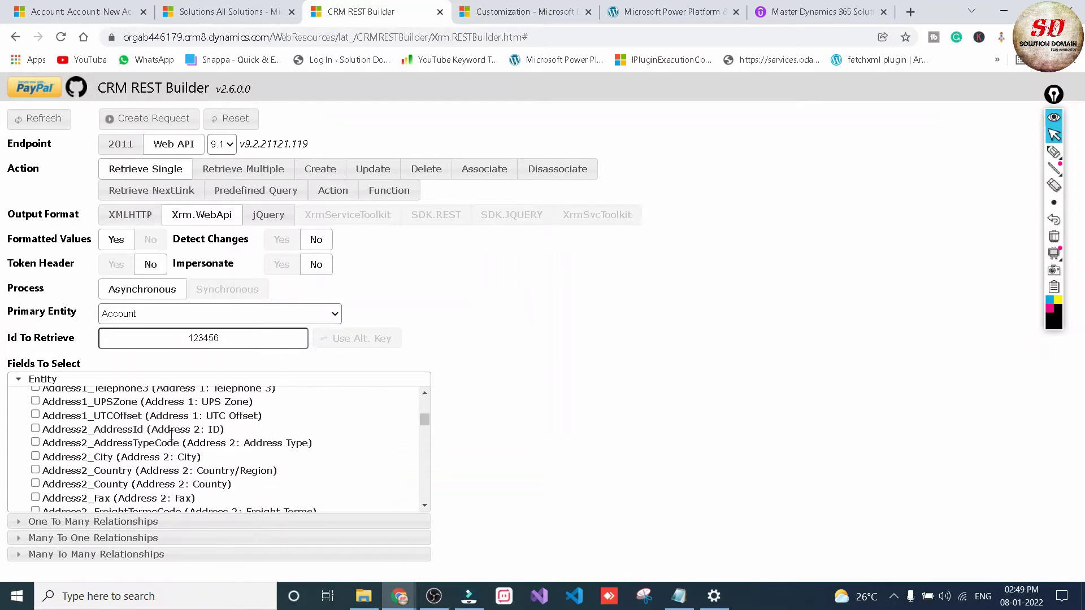
{"action": "scroll", "coordinate": [171, 435], "scroll_direction": "down", "scroll_amount": 10}
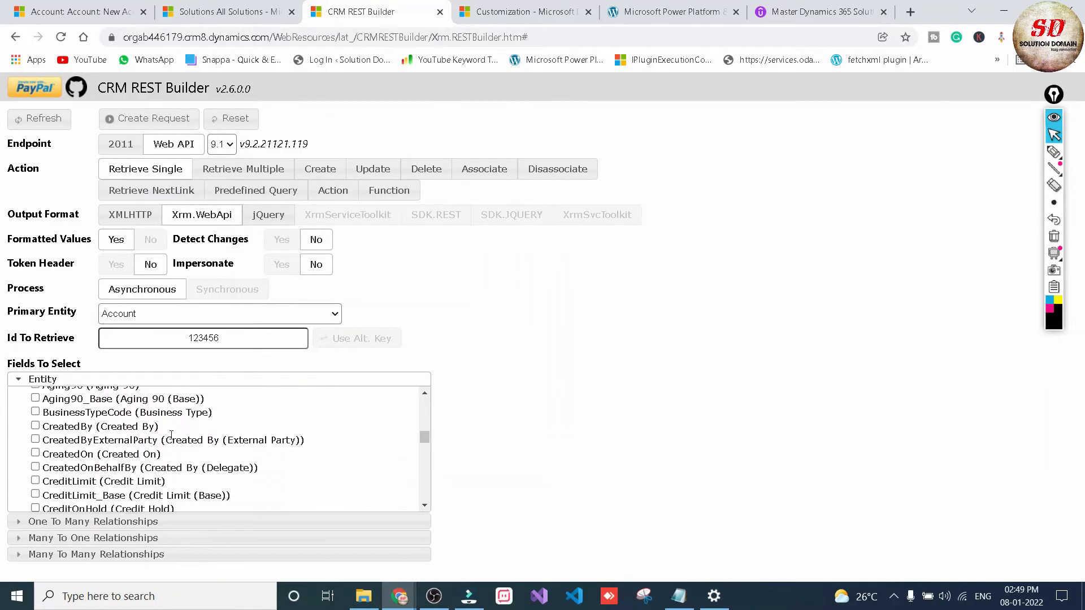
{"action": "scroll", "coordinate": [171, 435], "scroll_direction": "down", "scroll_amount": 12}
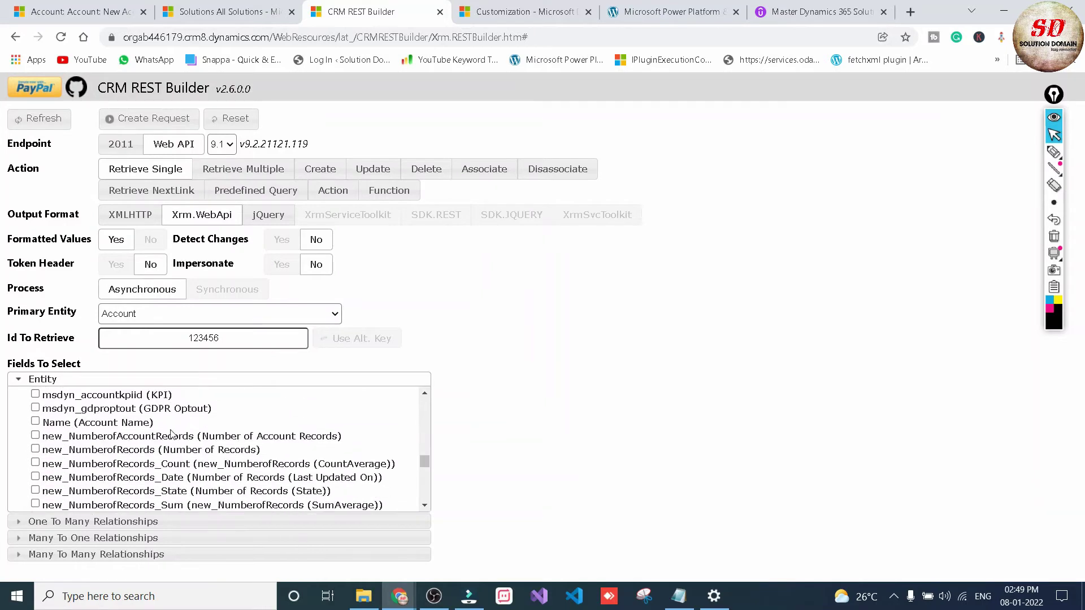
{"action": "scroll", "coordinate": [172, 429], "scroll_direction": "down", "scroll_amount": 6}
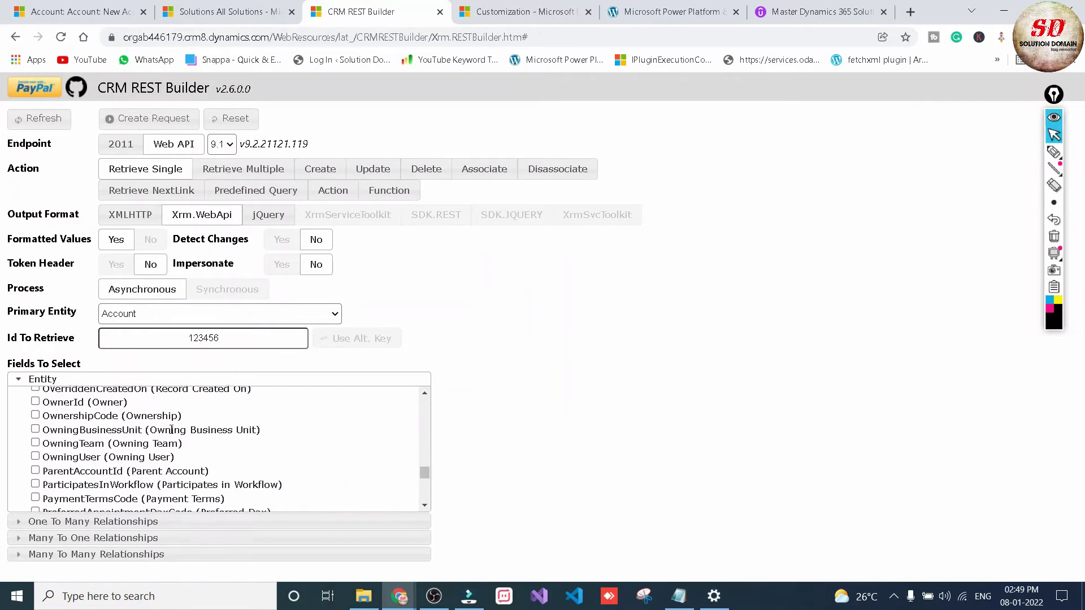
{"action": "scroll", "coordinate": [171, 429], "scroll_direction": "down", "scroll_amount": 1}
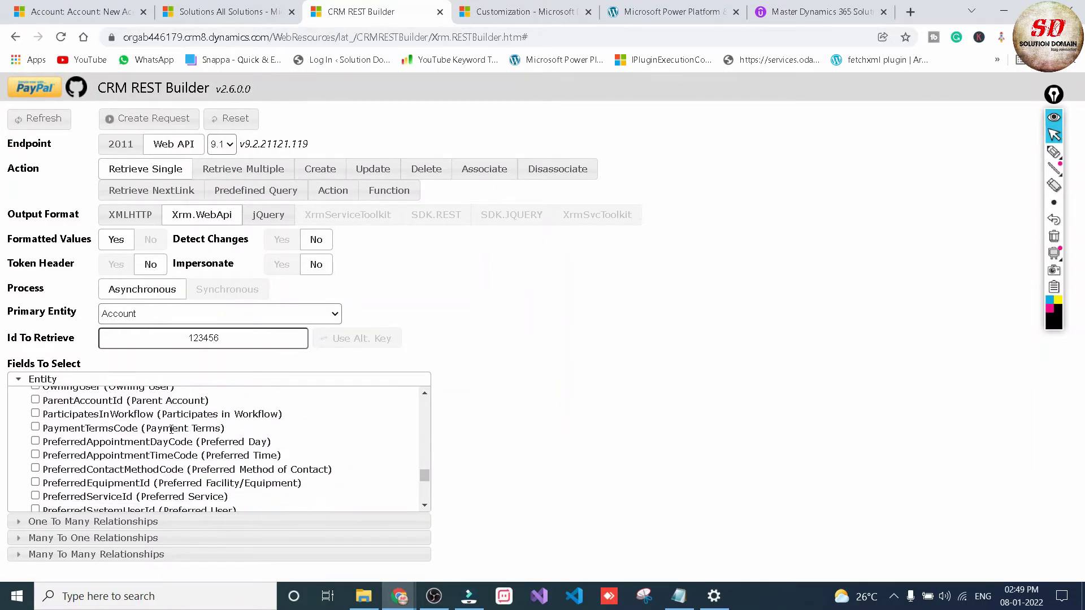
{"action": "scroll", "coordinate": [171, 429], "scroll_direction": "down", "scroll_amount": 14}
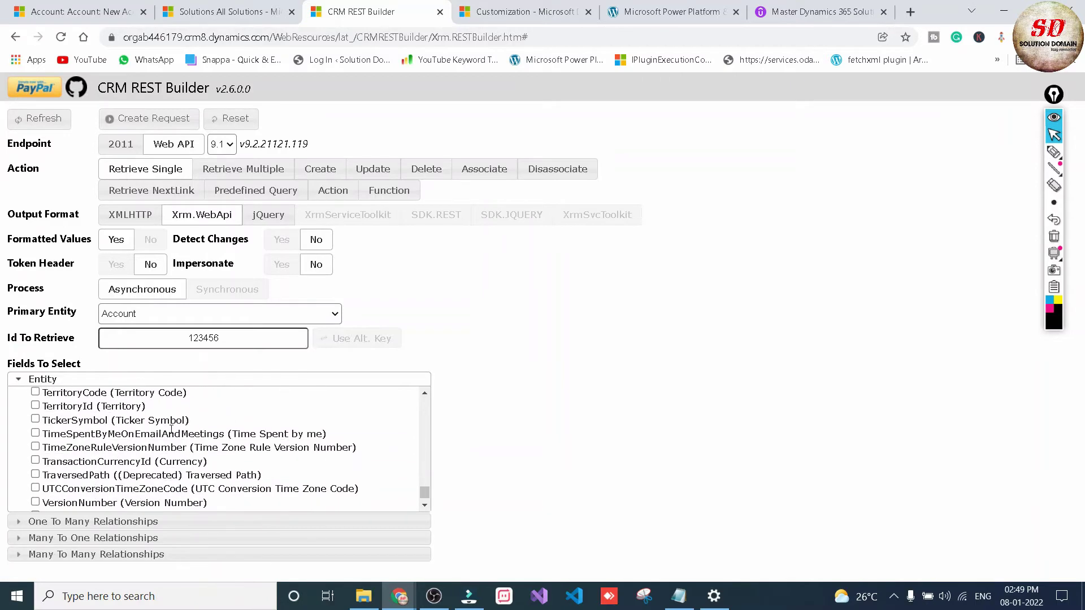
{"action": "scroll", "coordinate": [171, 429], "scroll_direction": "up", "scroll_amount": 2}
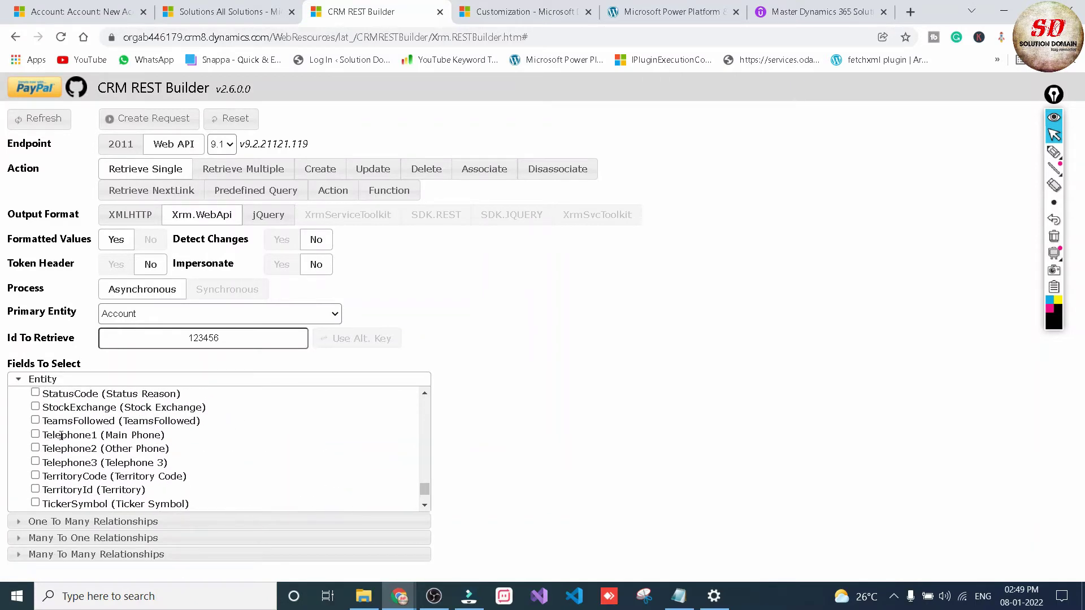
{"action": "left_click", "coordinate": [35, 435]}
{"action": "left_click", "coordinate": [149, 118]}
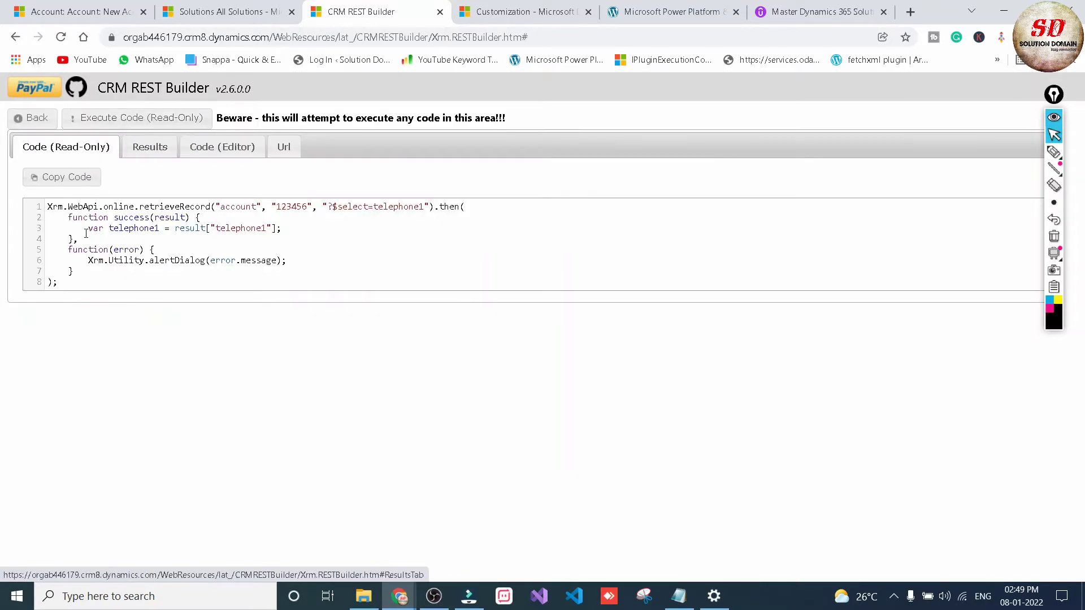
{"action": "left_click", "coordinate": [69, 177]}
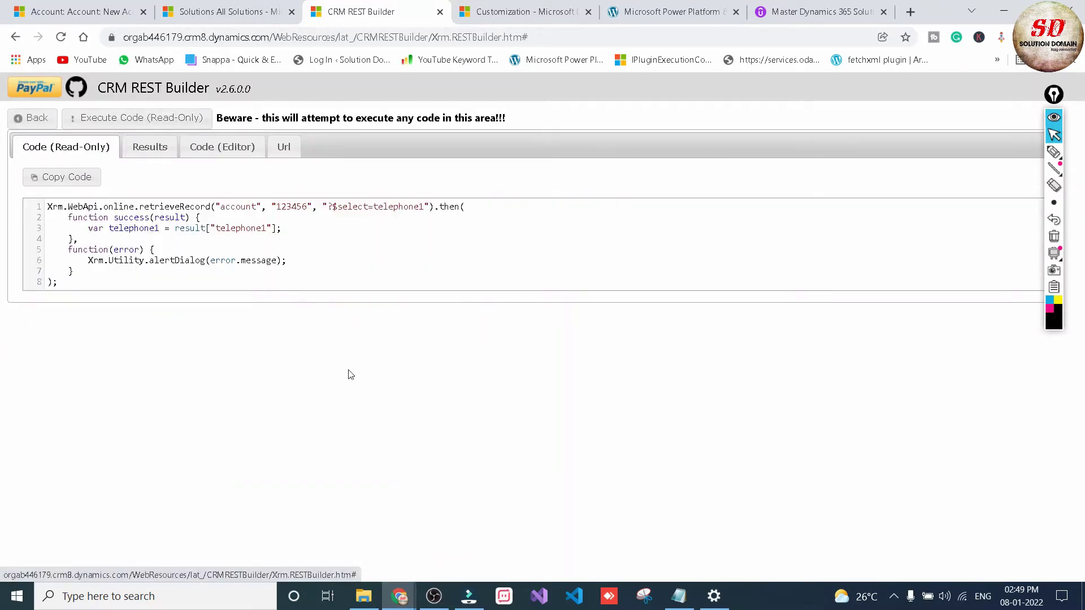
Move the mobilephone setValue line onto a new line below the telephone1 line
{"action": "left_click", "coordinate": [679, 596]}
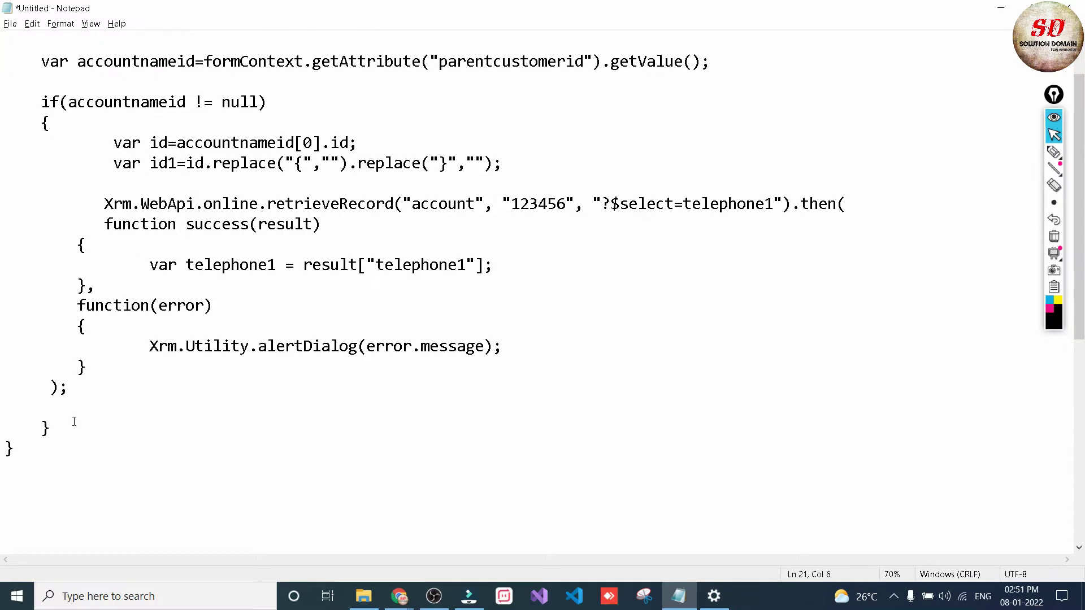
{"action": "scroll", "coordinate": [144, 470], "scroll_direction": "down", "scroll_amount": 4}
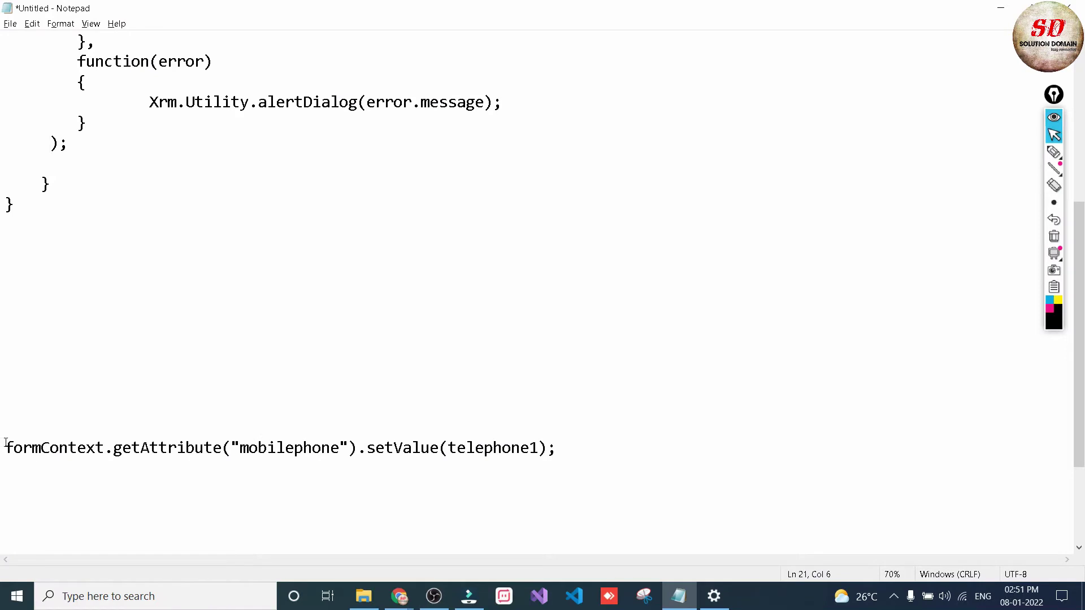
{"action": "left_click_drag", "start_coordinate": [6, 445], "coordinate": [306, 468]}
{"action": "key", "text": "ctrl+c"}
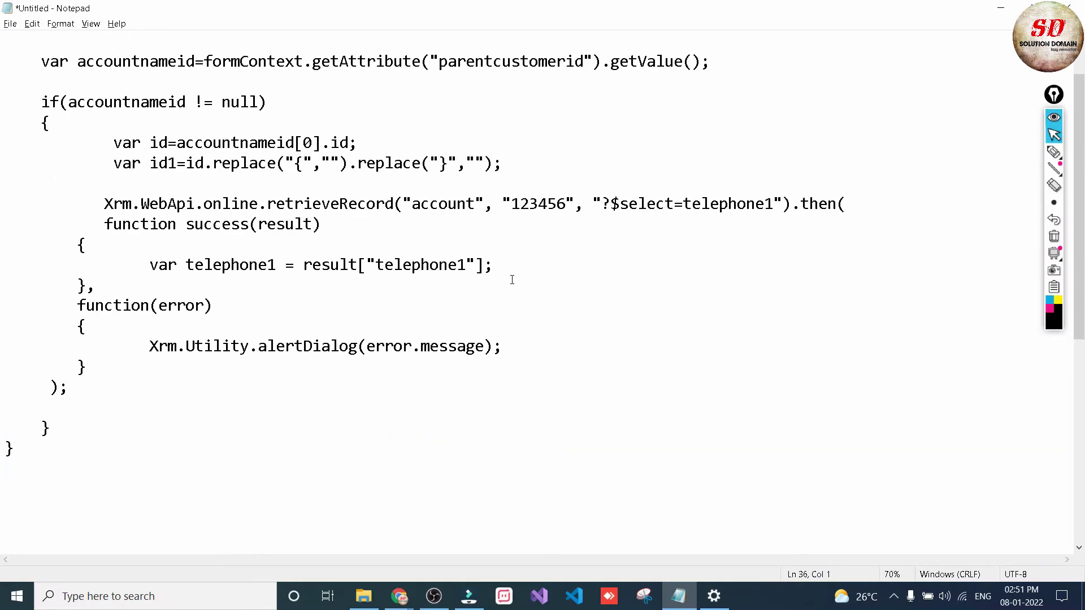
{"action": "left_click", "coordinate": [507, 266]}
{"action": "key", "text": "Return"}
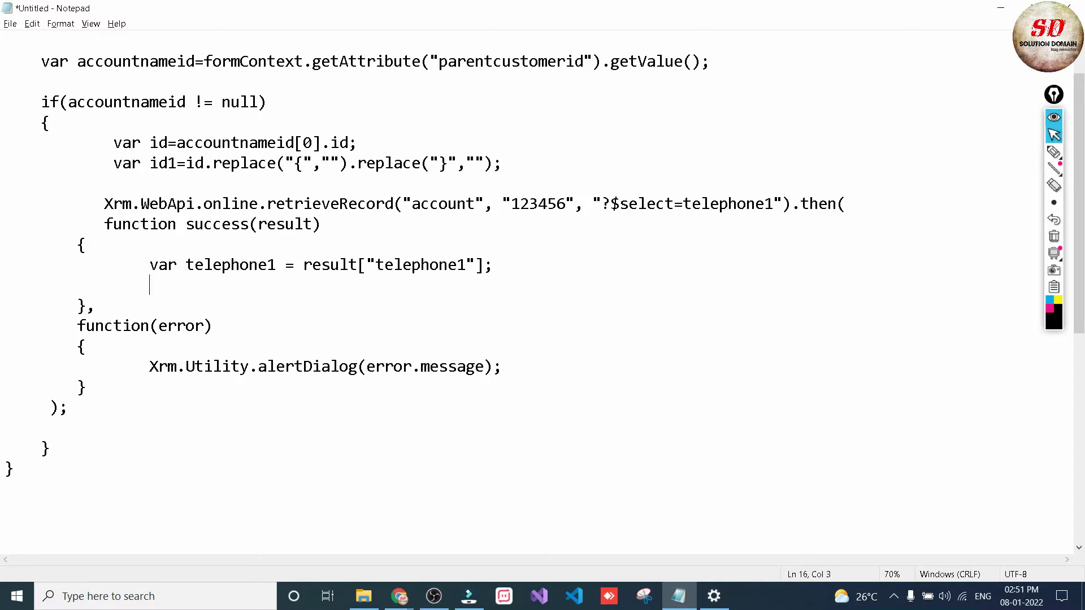
{"action": "key", "text": "ctrl+v"}
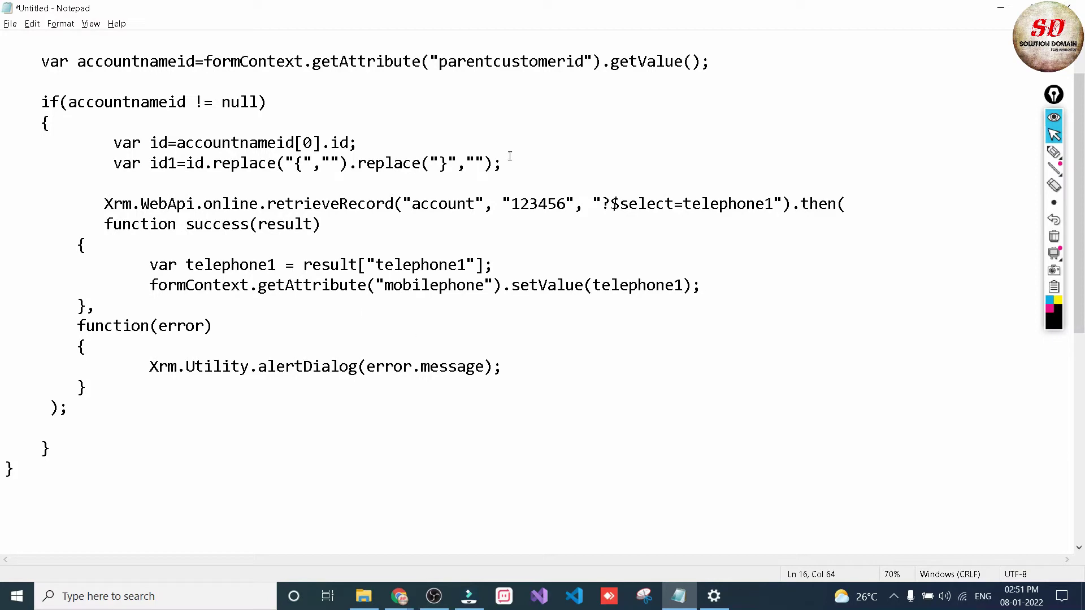
{"action": "key", "text": "ctrl+minus"}
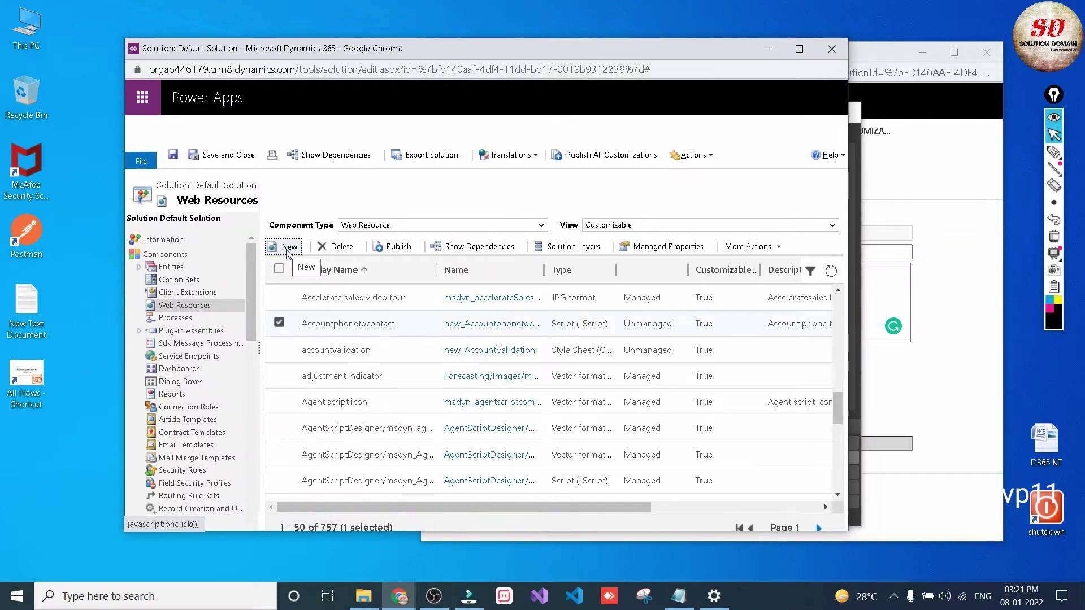
Paste the updated Notepad script into the Accountphonetocontact web resource's text editor
{"action": "left_click", "coordinate": [909, 194]}
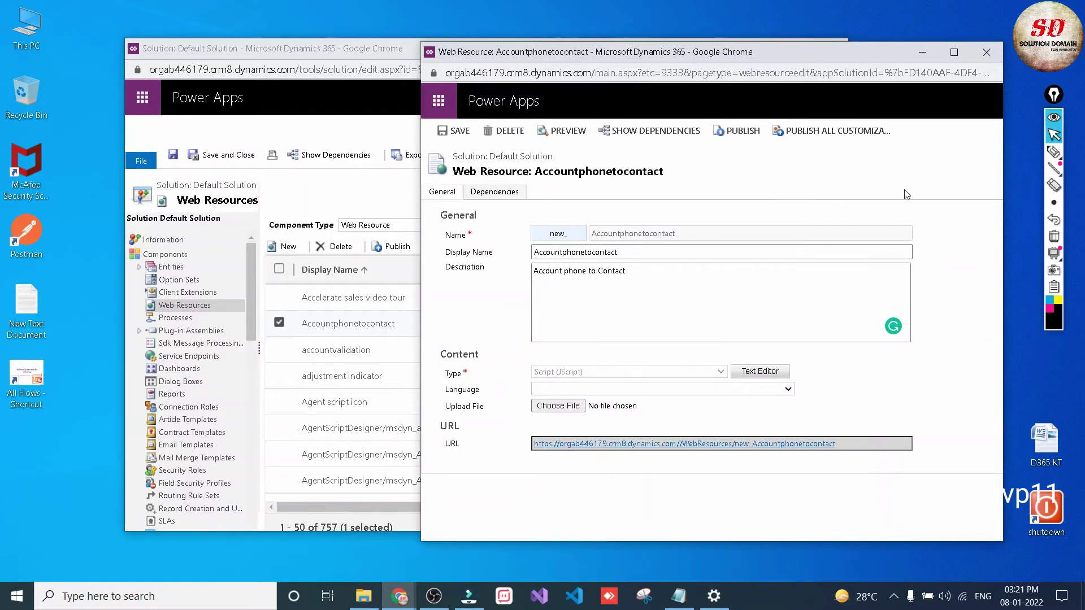
{"action": "left_click_drag", "start_coordinate": [684, 236], "coordinate": [532, 254]}
{"action": "left_click_drag", "start_coordinate": [634, 275], "coordinate": [529, 277]}
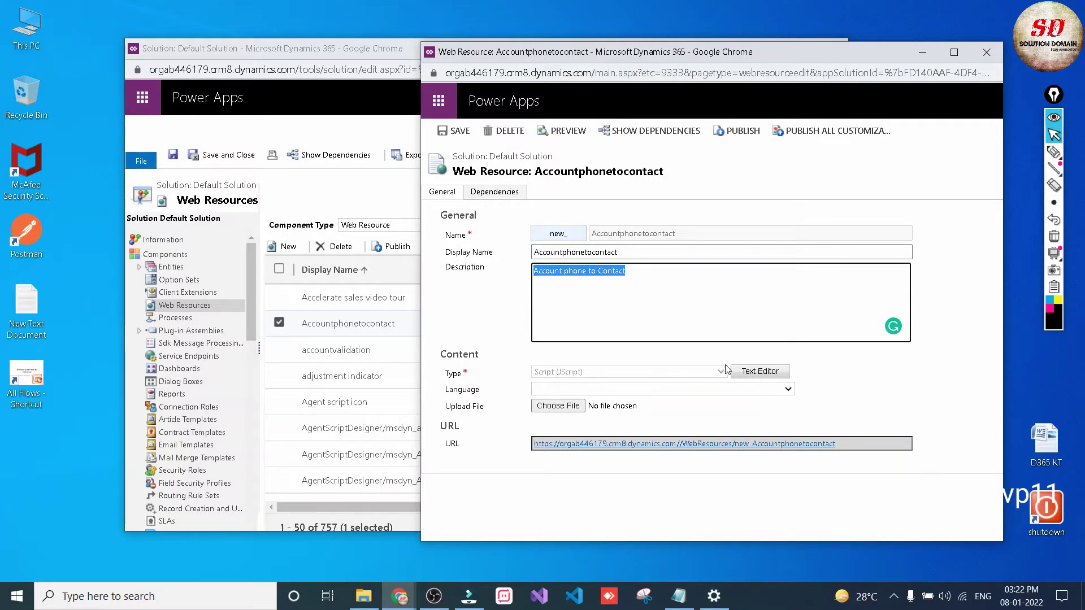
{"action": "left_click", "coordinate": [752, 375]}
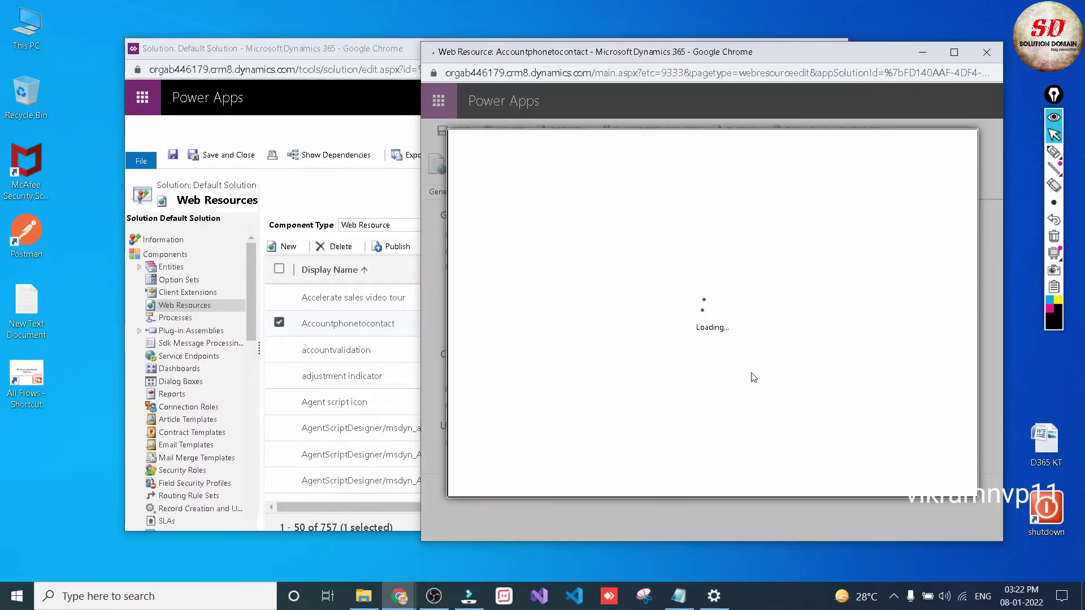
{"action": "left_click", "coordinate": [678, 597]}
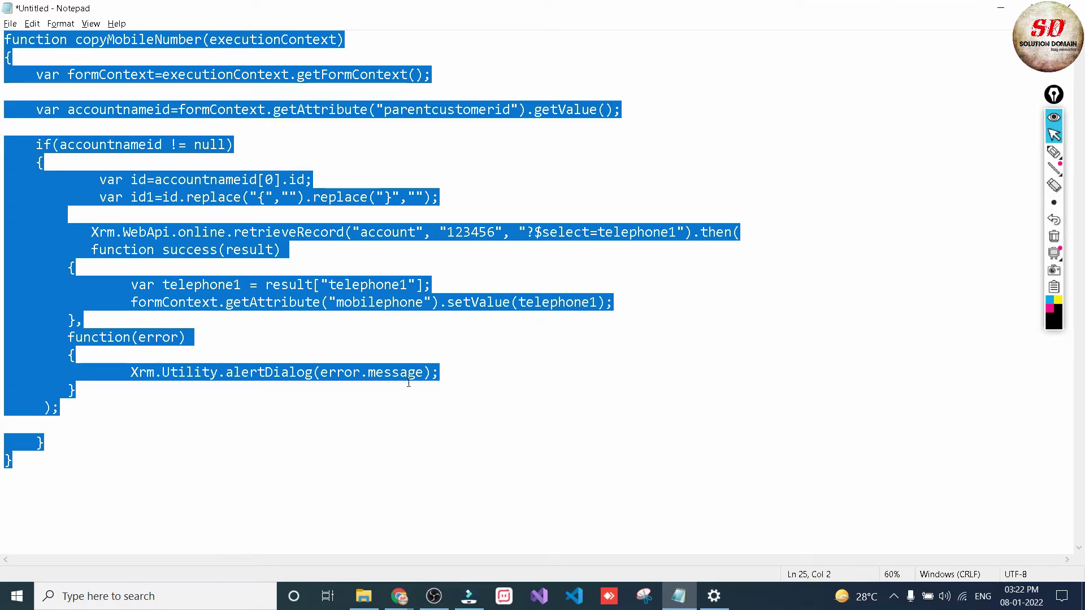
{"action": "left_click", "coordinate": [1000, 8]}
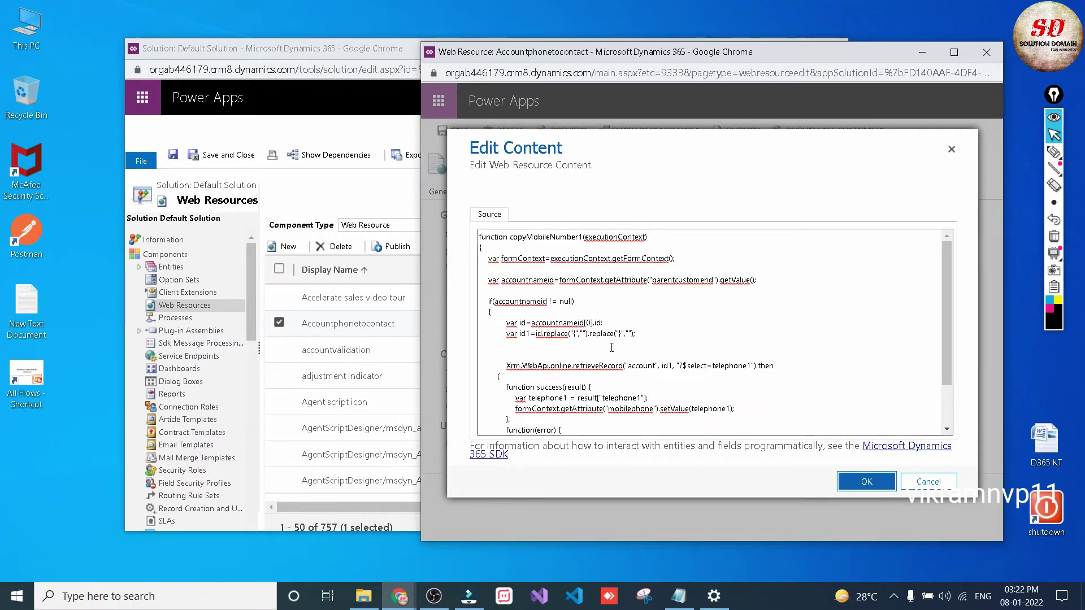
{"action": "left_click", "coordinate": [866, 481]}
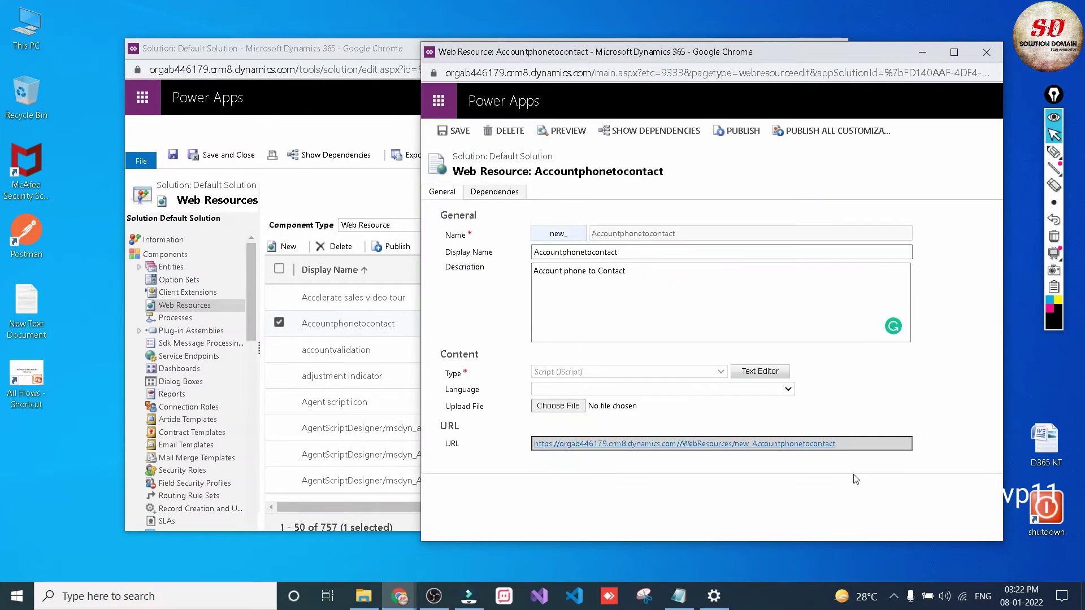
Save and publish the Accountphonetocontact web resource
{"action": "left_click", "coordinate": [450, 132]}
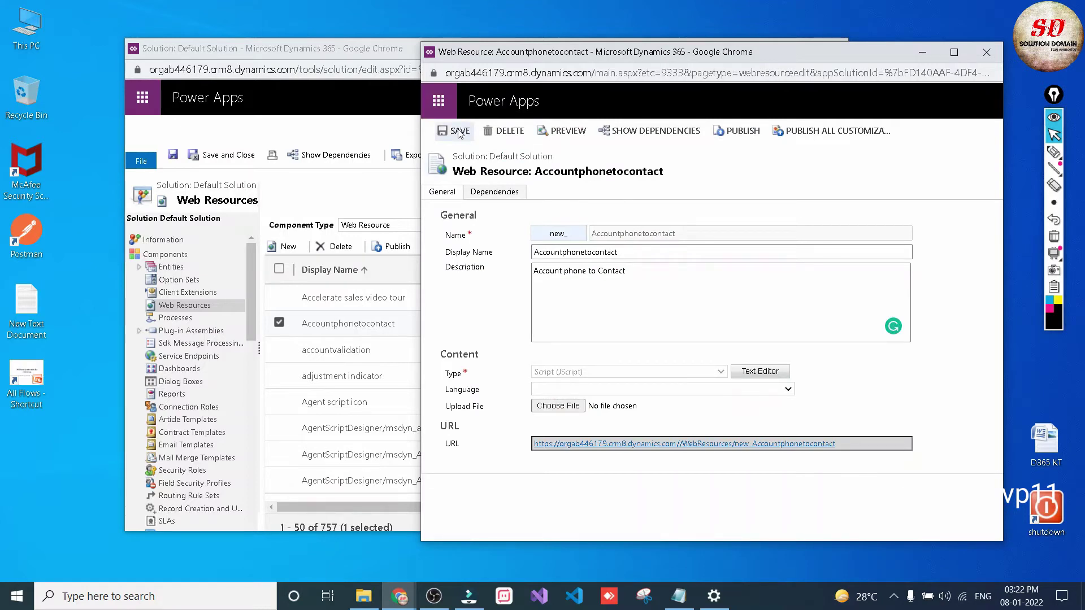
{"action": "left_click", "coordinate": [742, 132]}
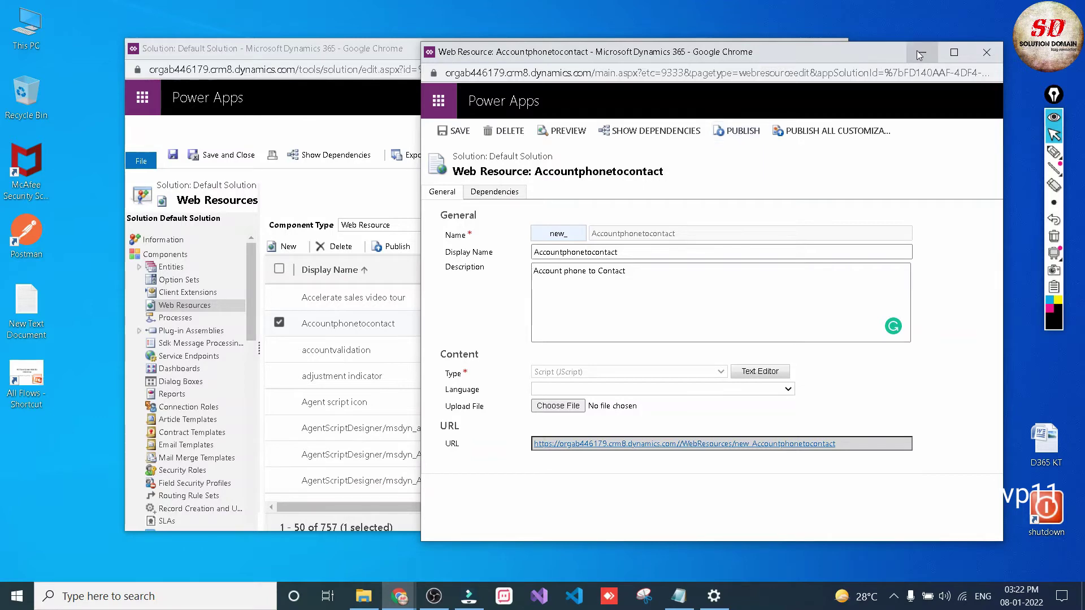
{"action": "left_click", "coordinate": [922, 52]}
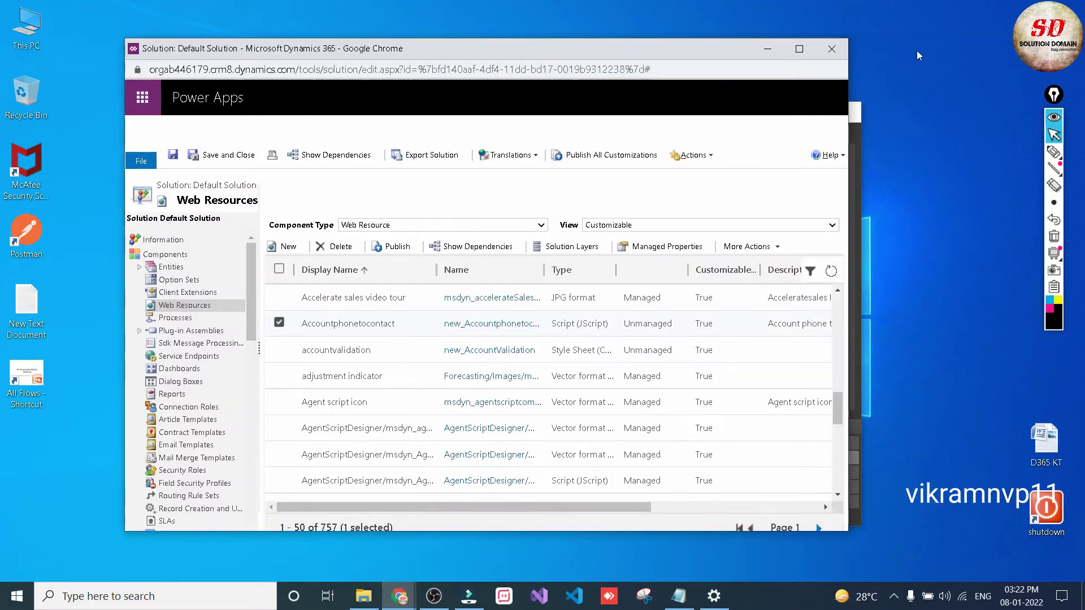
Expand Entities > Contact > Forms and open the main Contact form in the editor
{"action": "left_click", "coordinate": [139, 267]}
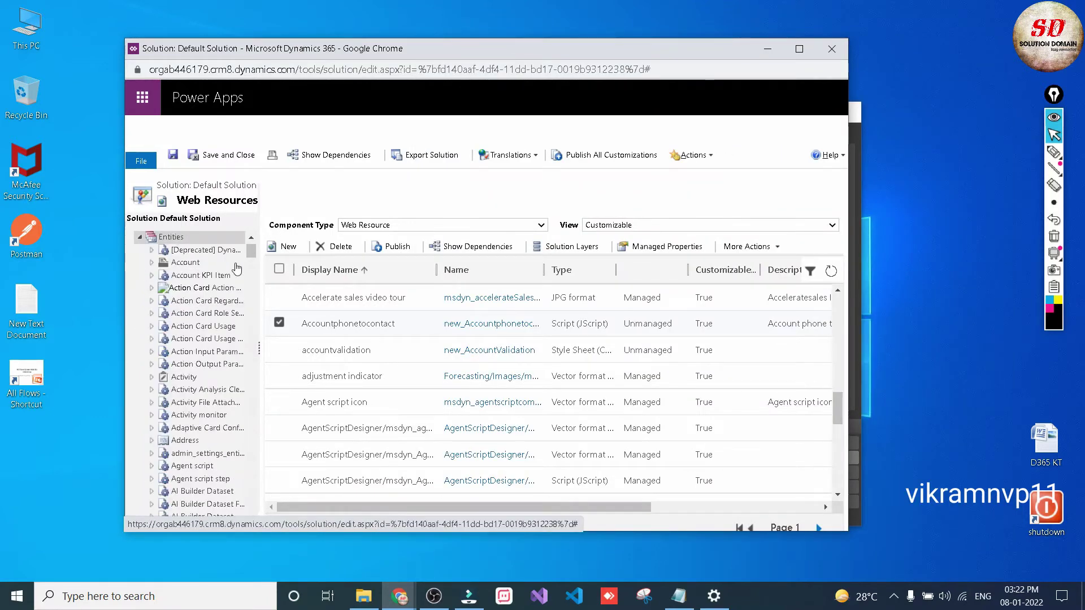
{"action": "left_click_drag", "start_coordinate": [249, 252], "coordinate": [255, 307]}
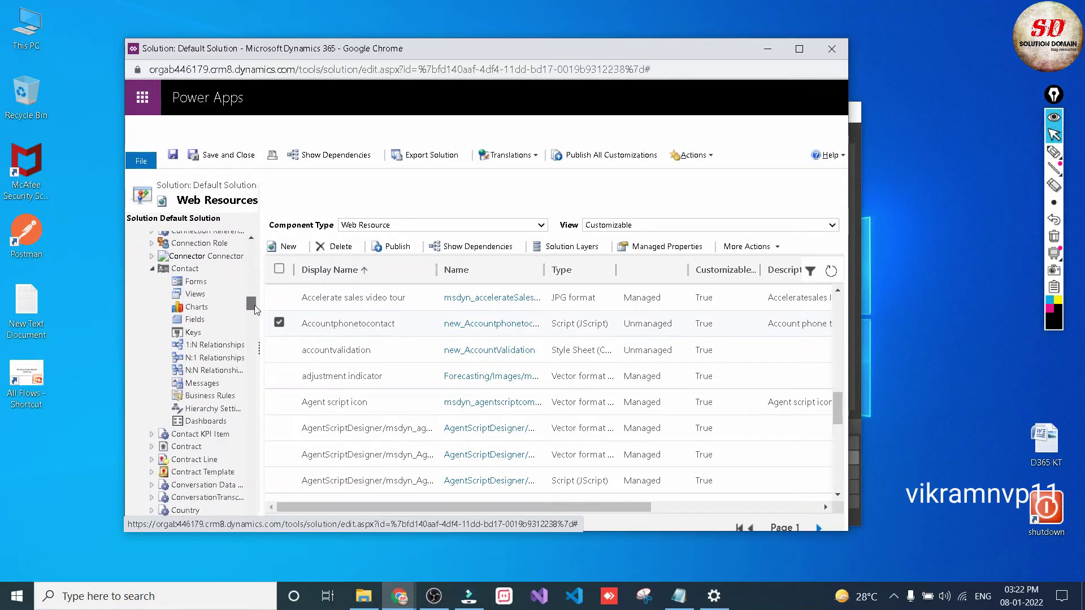
{"action": "left_click", "coordinate": [197, 284]}
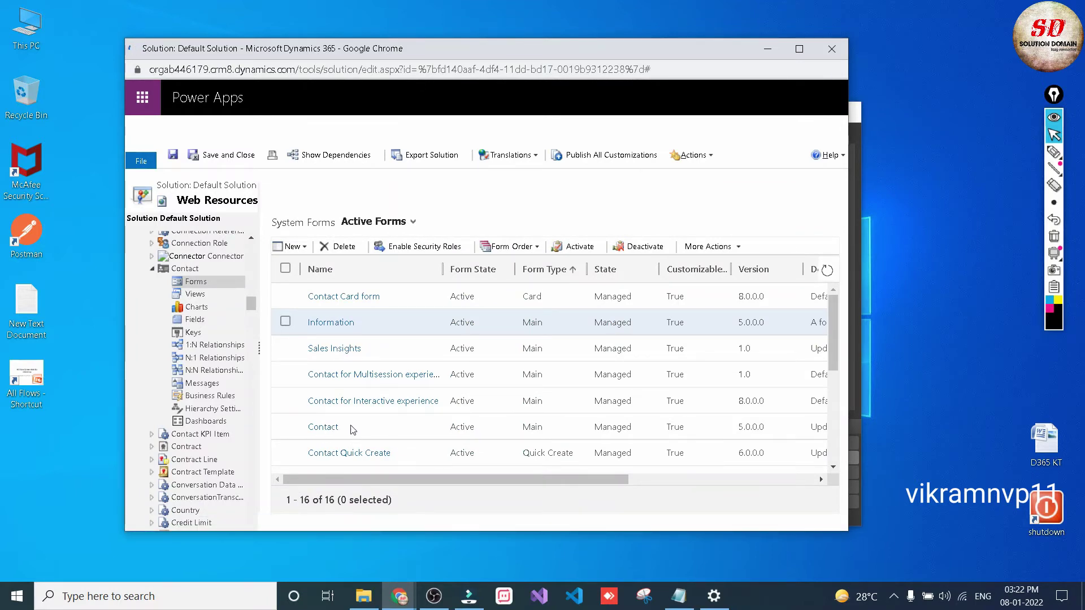
{"action": "left_click", "coordinate": [407, 427]}
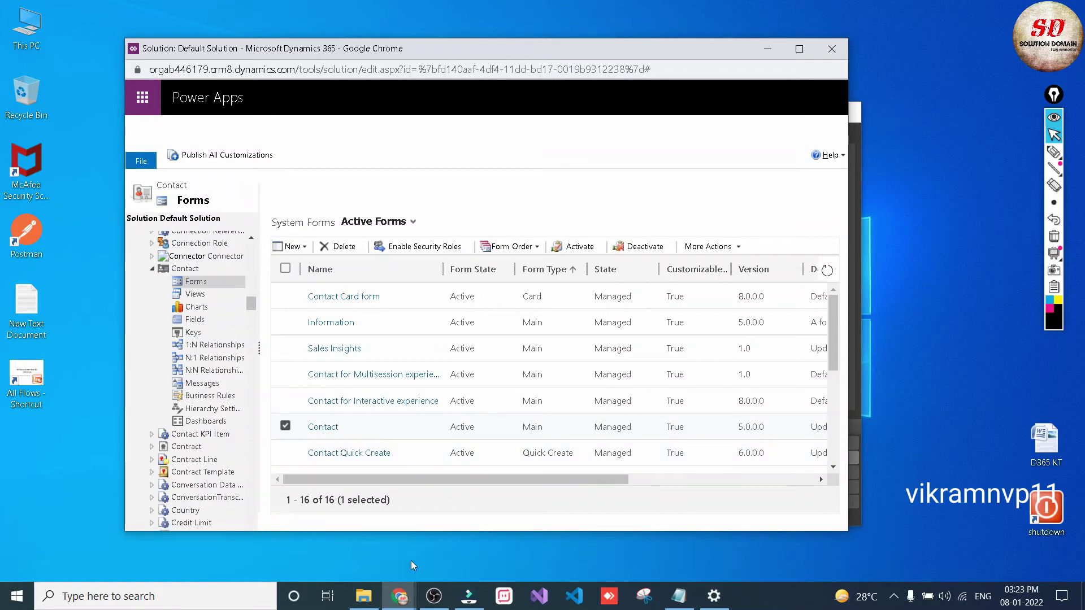
{"action": "mouse_move", "coordinate": [400, 597]}
{"action": "left_click", "coordinate": [499, 558]}
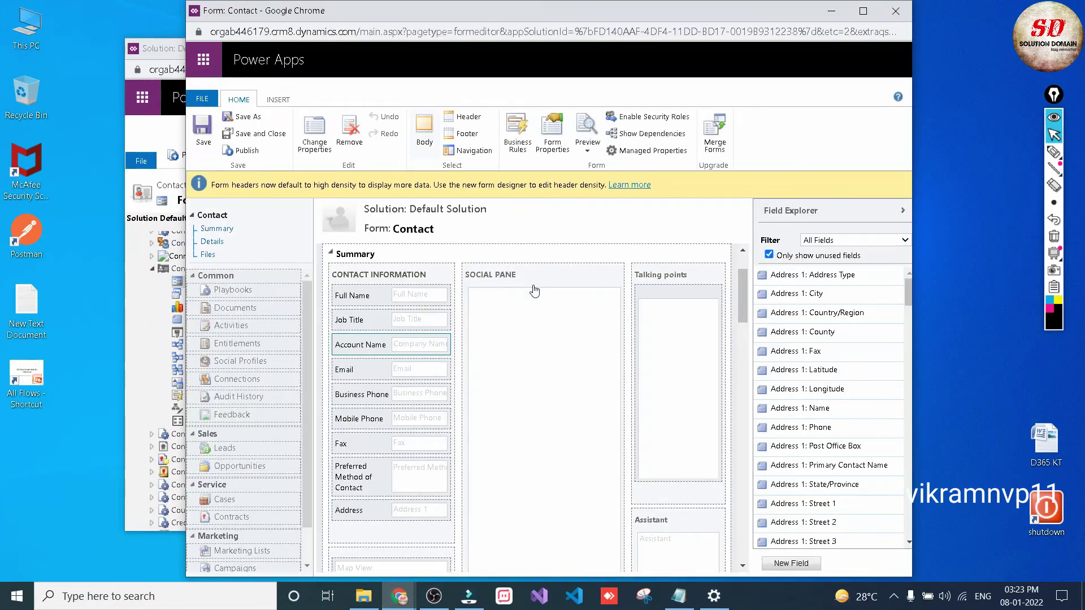
Search 'new' in Form Properties' library lookup and add new_Accountphonetocontact
{"action": "left_click", "coordinate": [553, 148]}
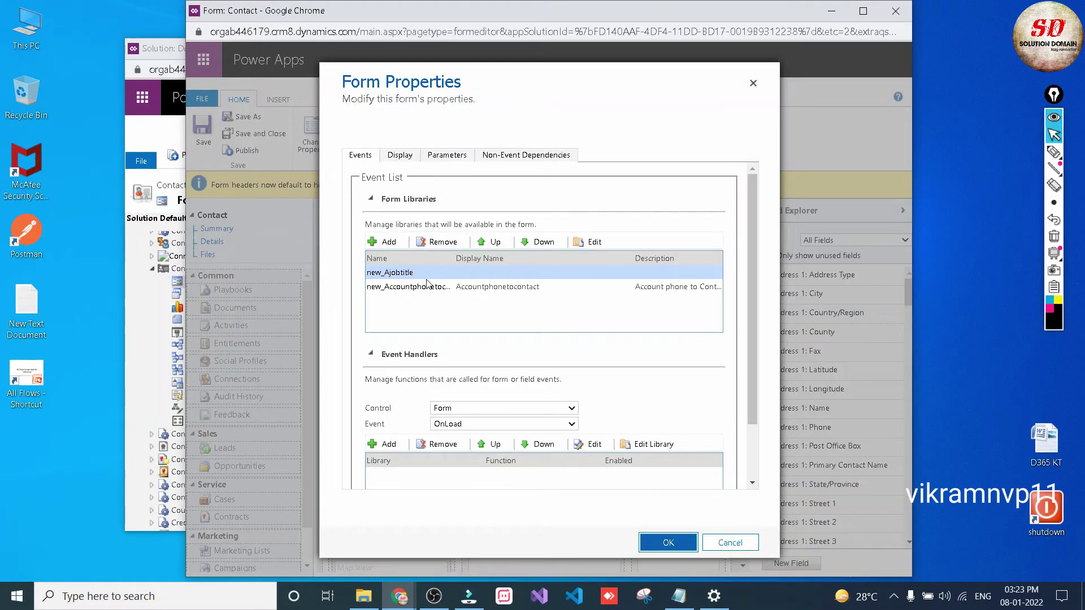
{"action": "left_click", "coordinate": [386, 242]}
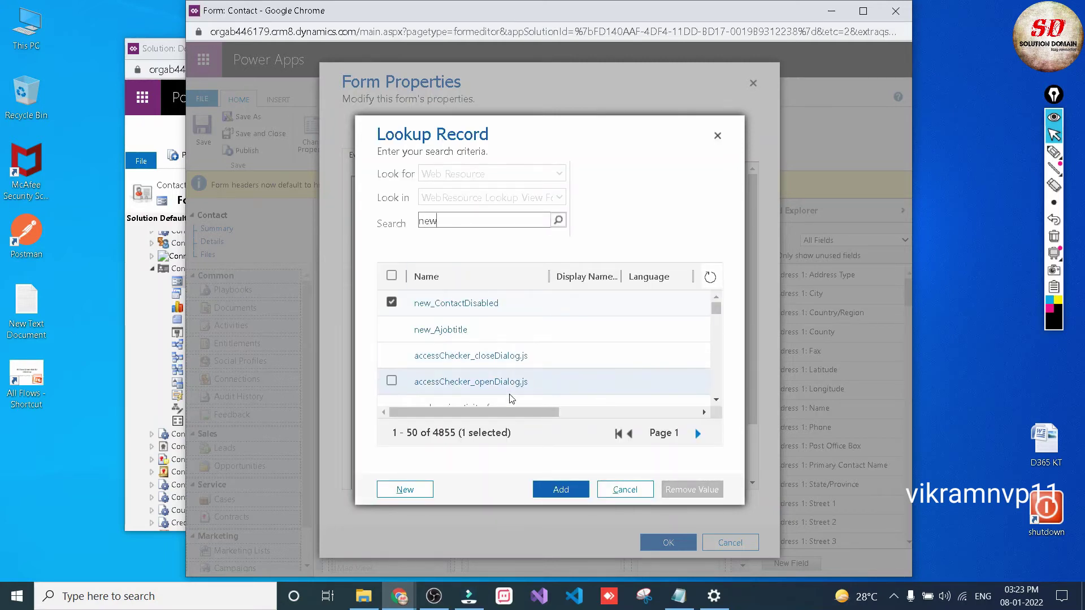
{"action": "left_click", "coordinate": [559, 223]}
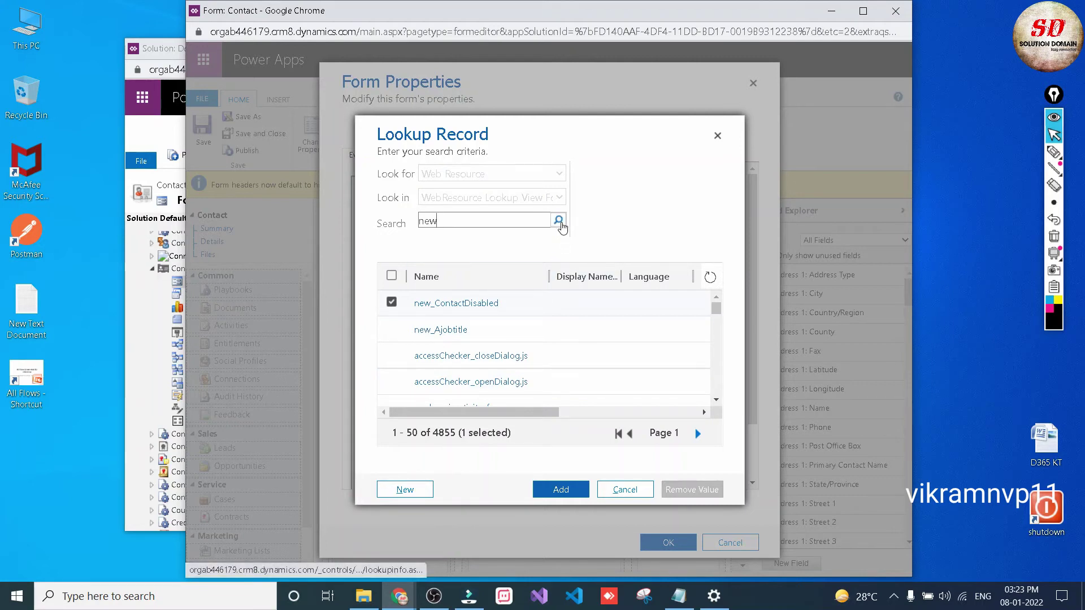
{"action": "left_click", "coordinate": [419, 365]}
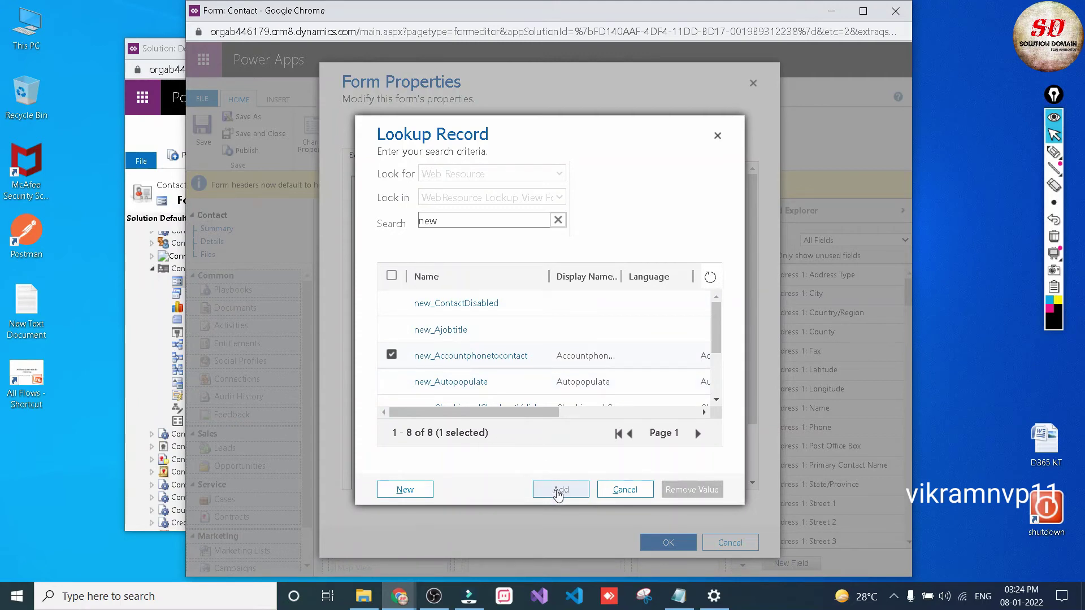
{"action": "left_click", "coordinate": [615, 496]}
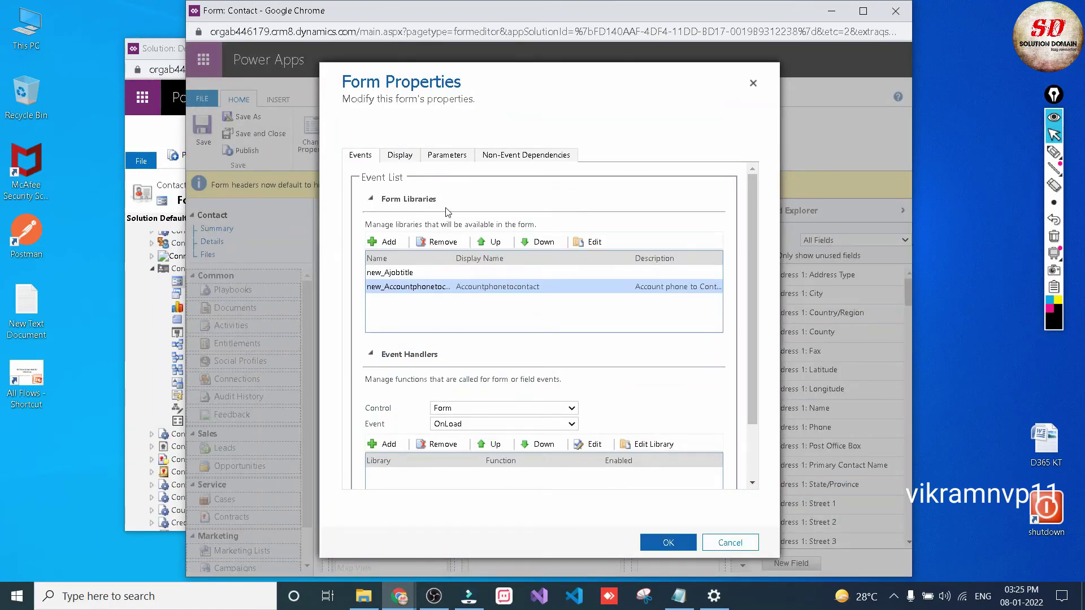
{"action": "scroll", "coordinate": [410, 346], "scroll_direction": "down", "scroll_amount": 2}
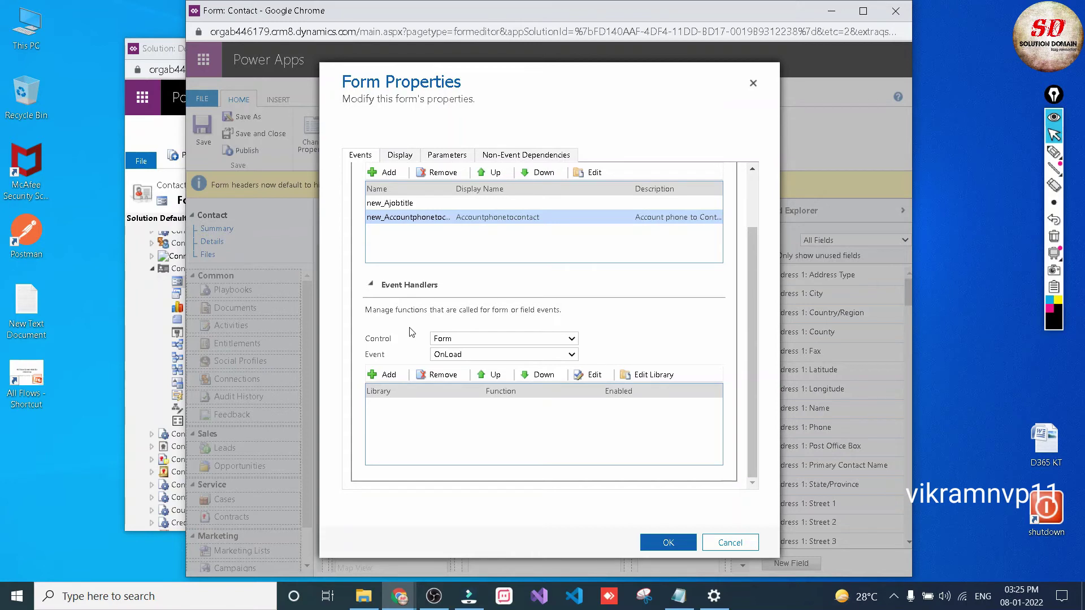
Select the OnSave event and begin adding an event handler
{"action": "left_click", "coordinate": [468, 358]}
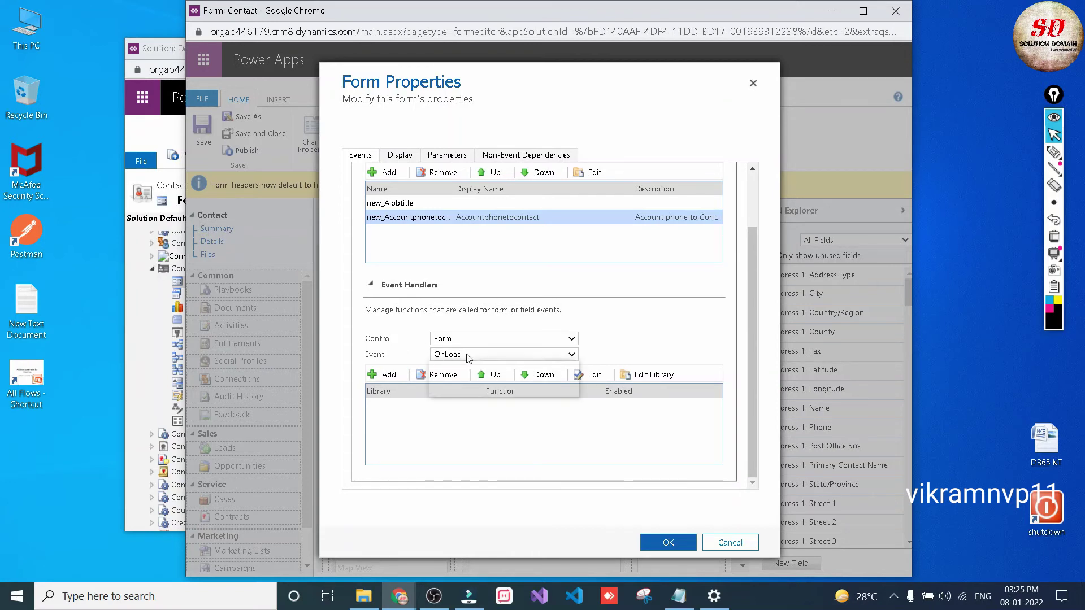
{"action": "left_click", "coordinate": [455, 391]}
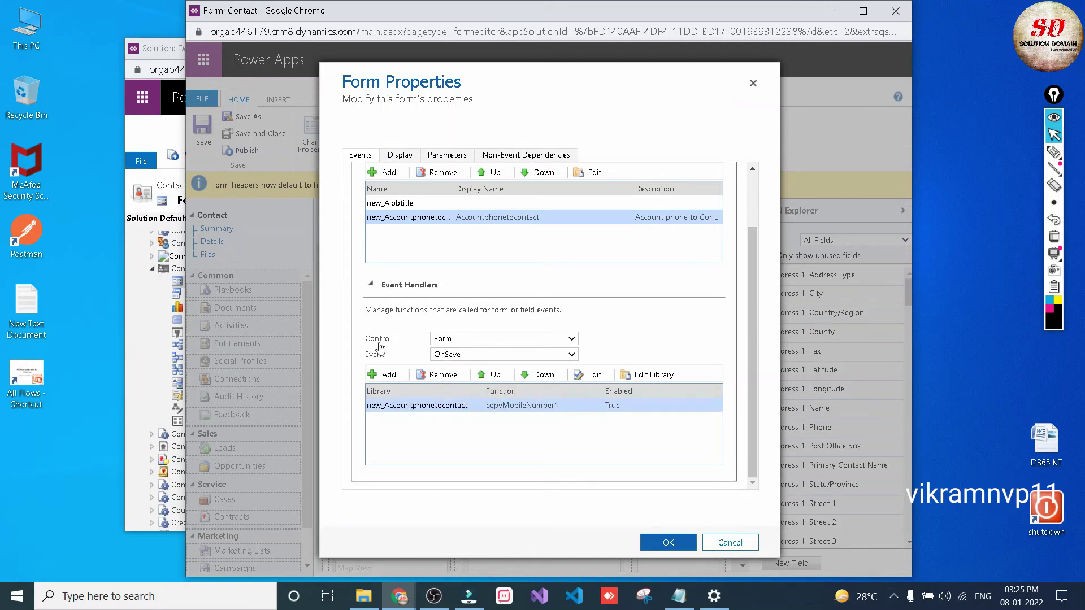
{"action": "left_click", "coordinate": [383, 376]}
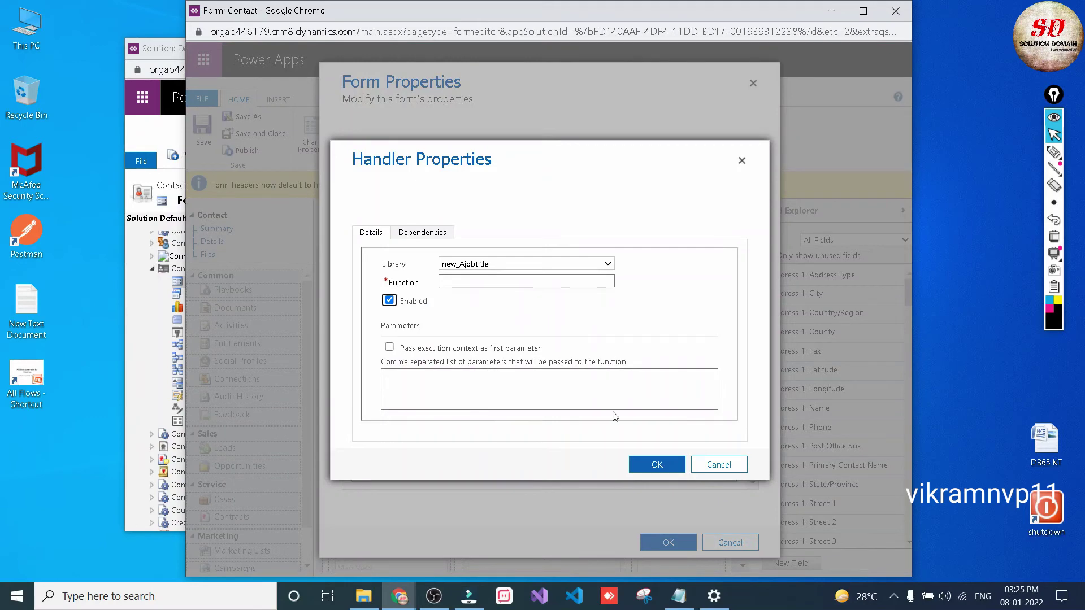
Paste the copyMobileNumber function name, pass execution context, cancel the duplicate and confirm Form Properties
{"action": "left_click", "coordinate": [680, 597]}
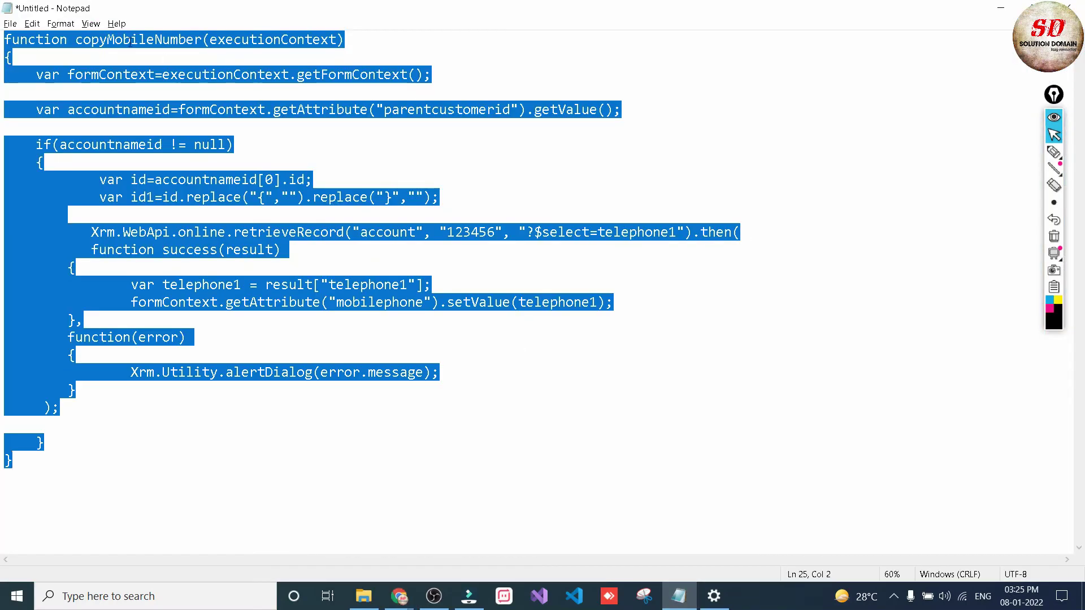
{"action": "double_click", "coordinate": [139, 40]}
{"action": "key", "text": "ctrl+c"}
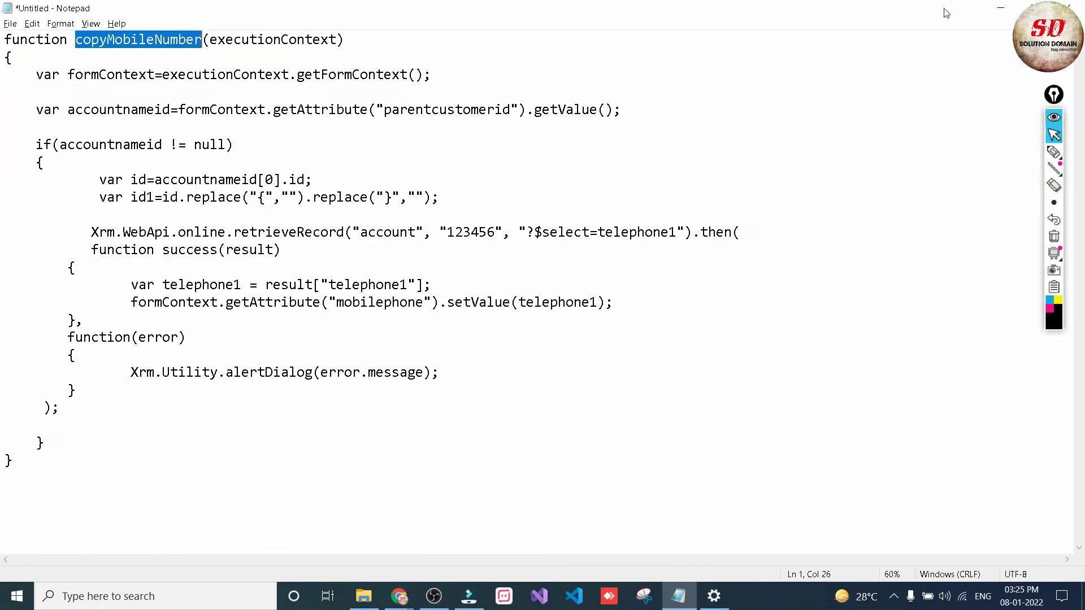
{"action": "left_click", "coordinate": [1000, 8]}
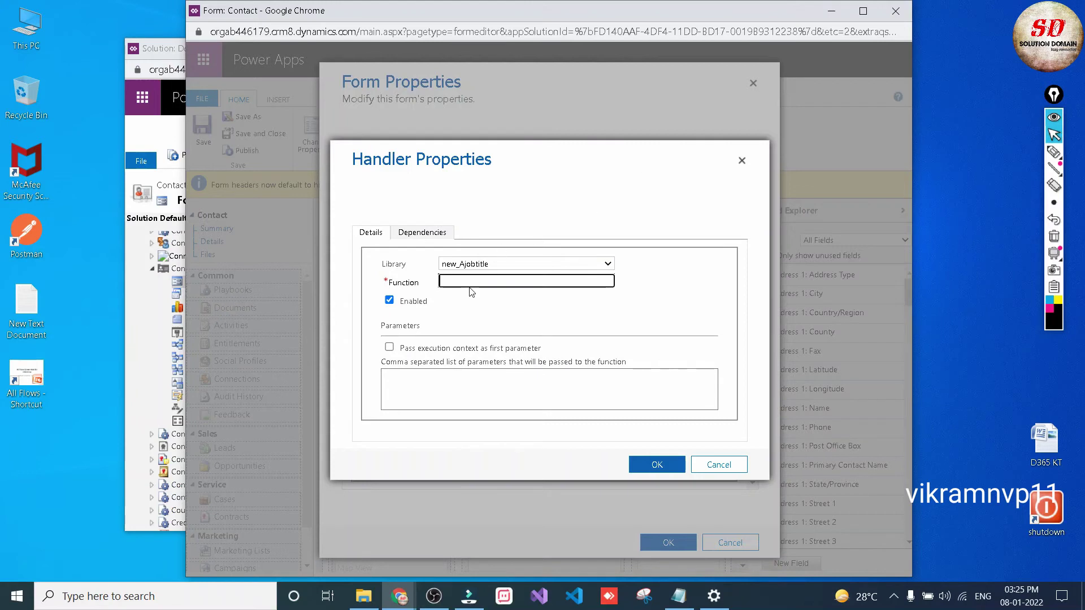
{"action": "key", "text": "ctrl+v"}
{"action": "left_click", "coordinate": [389, 348]}
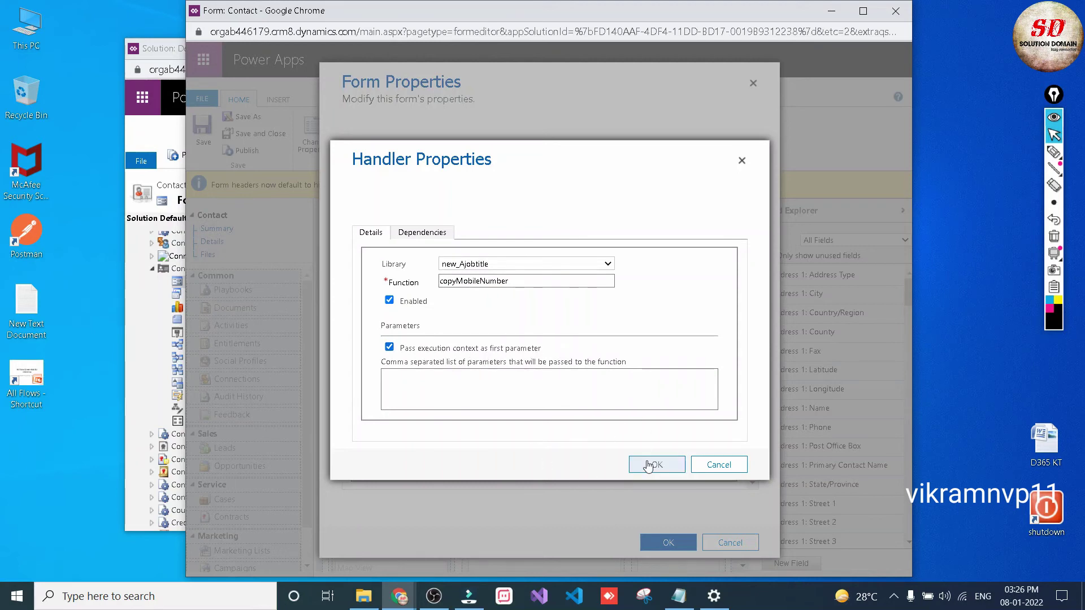
{"action": "left_click", "coordinate": [705, 466]}
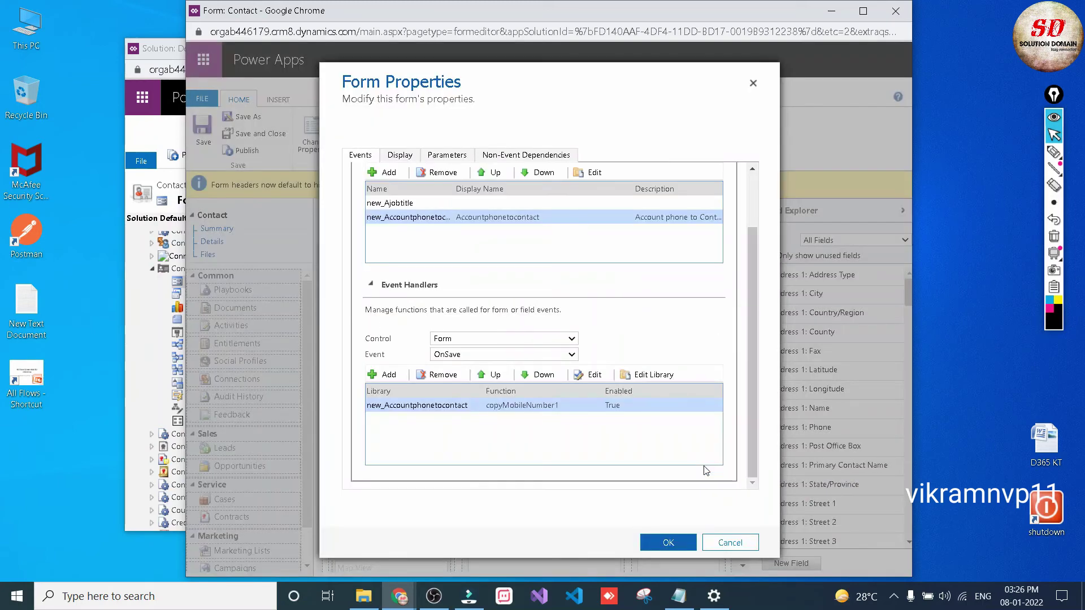
{"action": "left_click", "coordinate": [667, 543]}
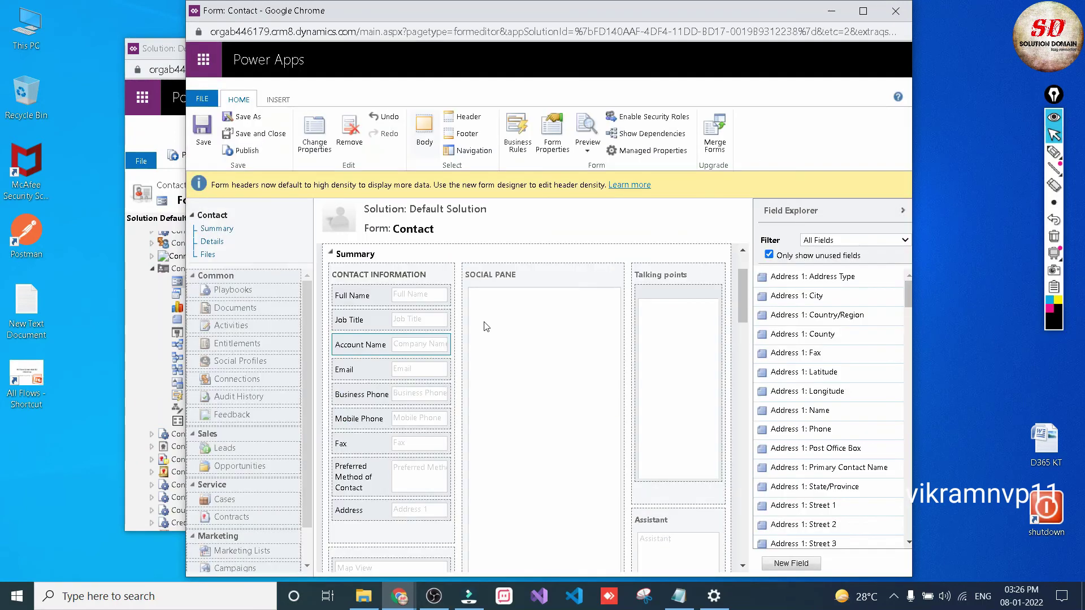
Save and publish the Contact form, then publish the Contact entity in the Default Solution
{"action": "left_click", "coordinate": [204, 146]}
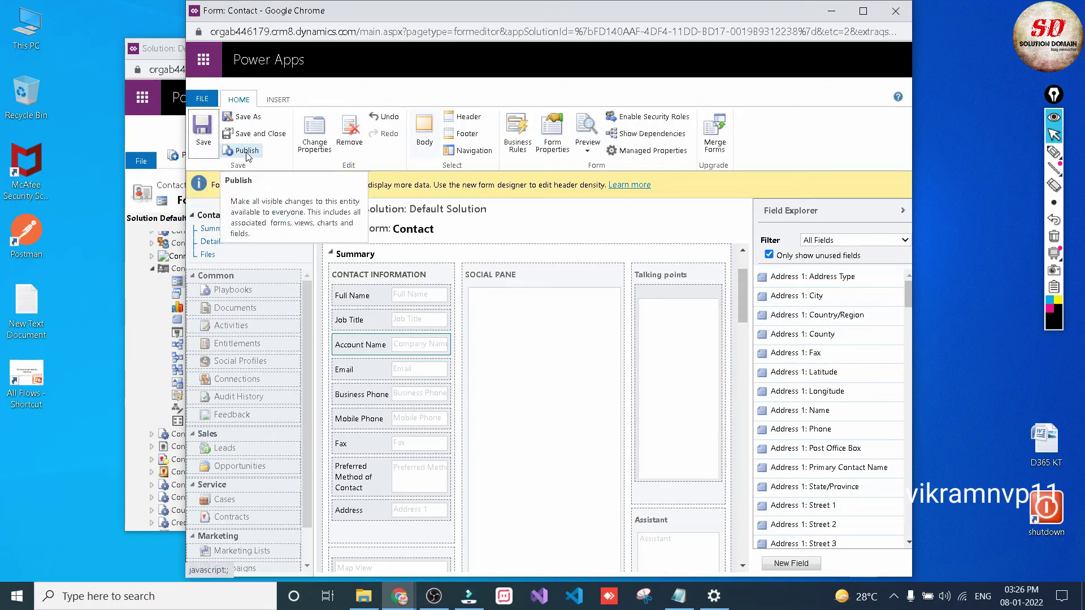
{"action": "left_click", "coordinate": [251, 151]}
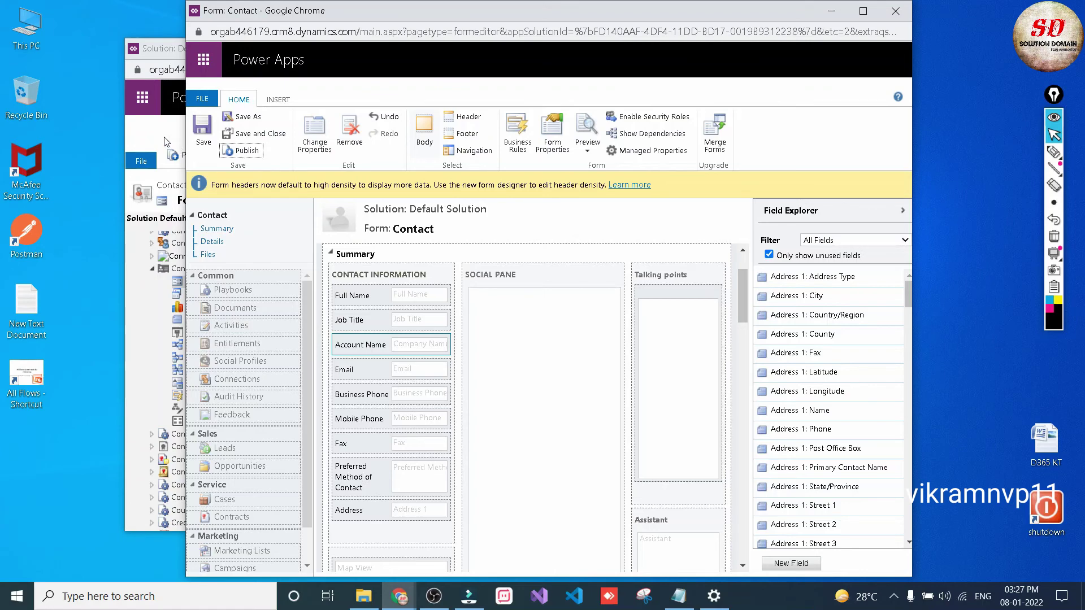
{"action": "left_click", "coordinate": [167, 141]}
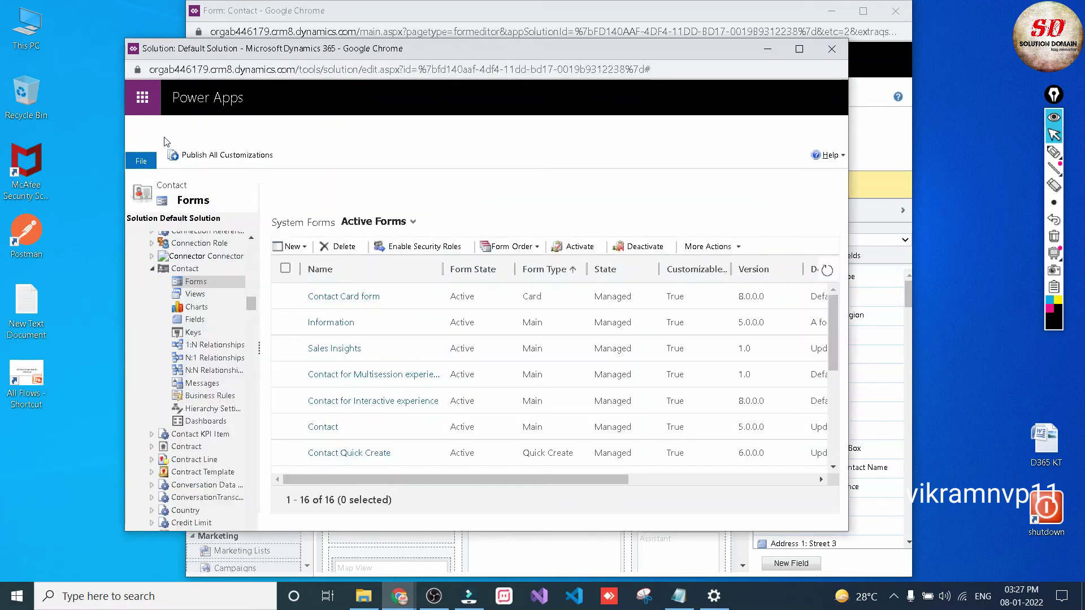
{"action": "left_click", "coordinate": [185, 270]}
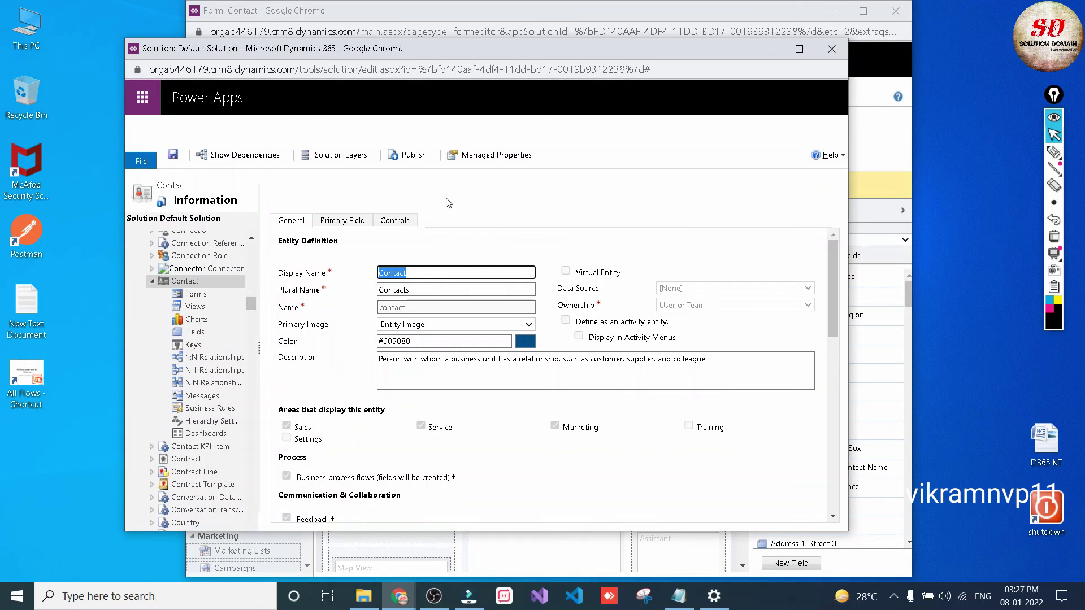
{"action": "left_click", "coordinate": [418, 161]}
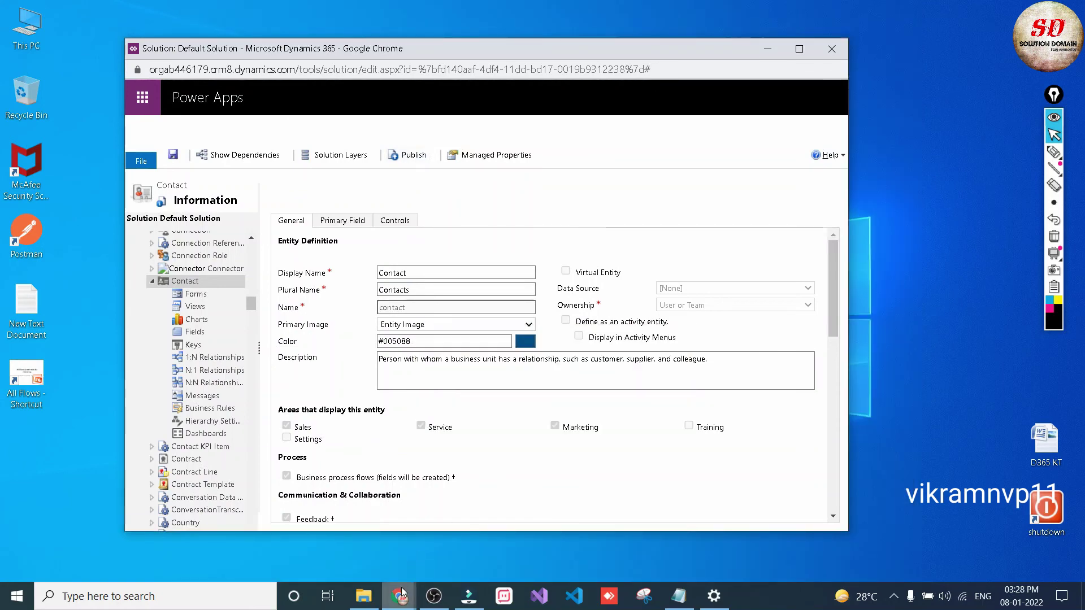
Reload the Dynamics 365 app to pick up the published changes and start a new contact
{"action": "mouse_move", "coordinate": [401, 594]}
{"action": "left_click", "coordinate": [269, 547]}
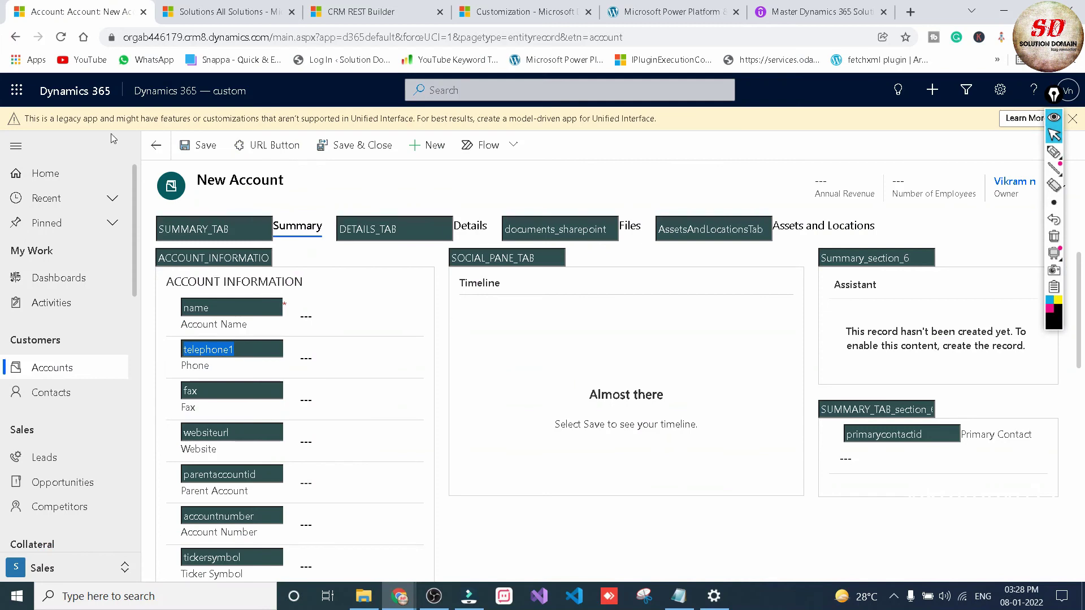
{"action": "left_click", "coordinate": [62, 38]}
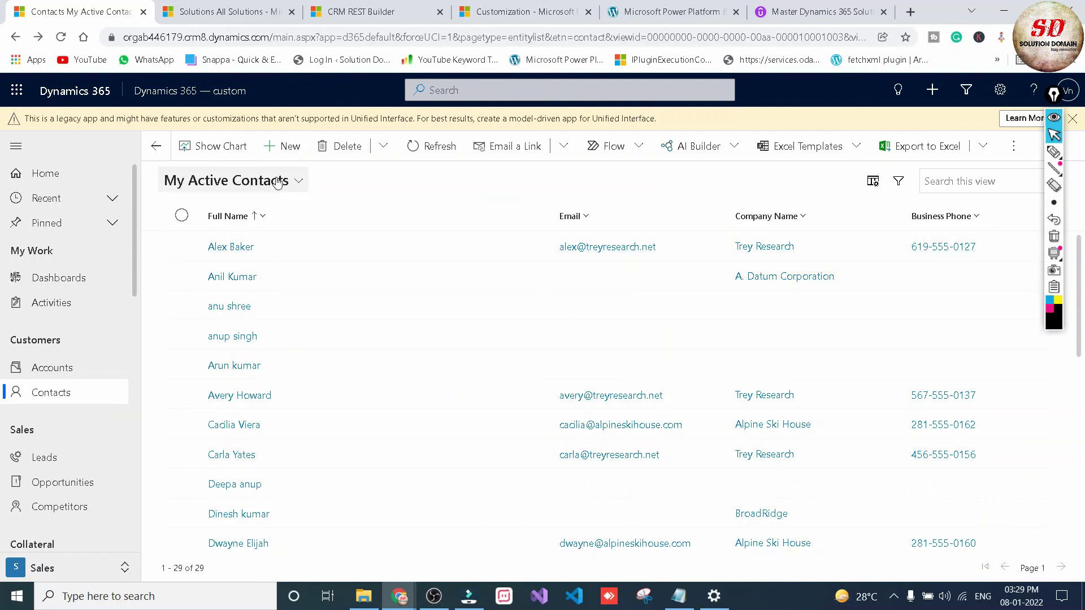
{"action": "left_click", "coordinate": [283, 146]}
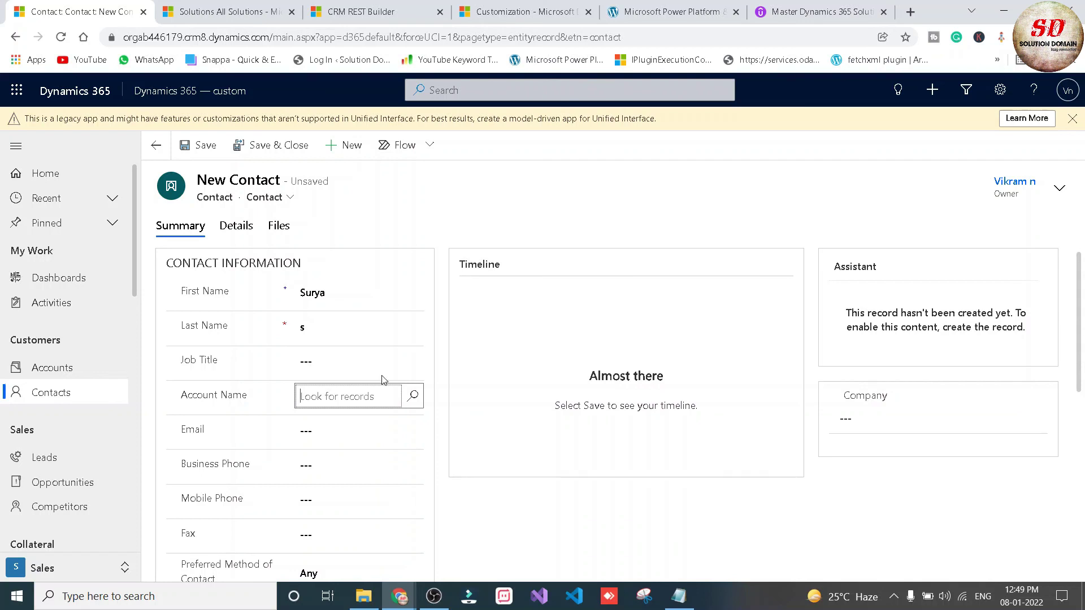
Set the new contact's Account Name to A. Datum Corporation and save the record
{"action": "left_click", "coordinate": [412, 396]}
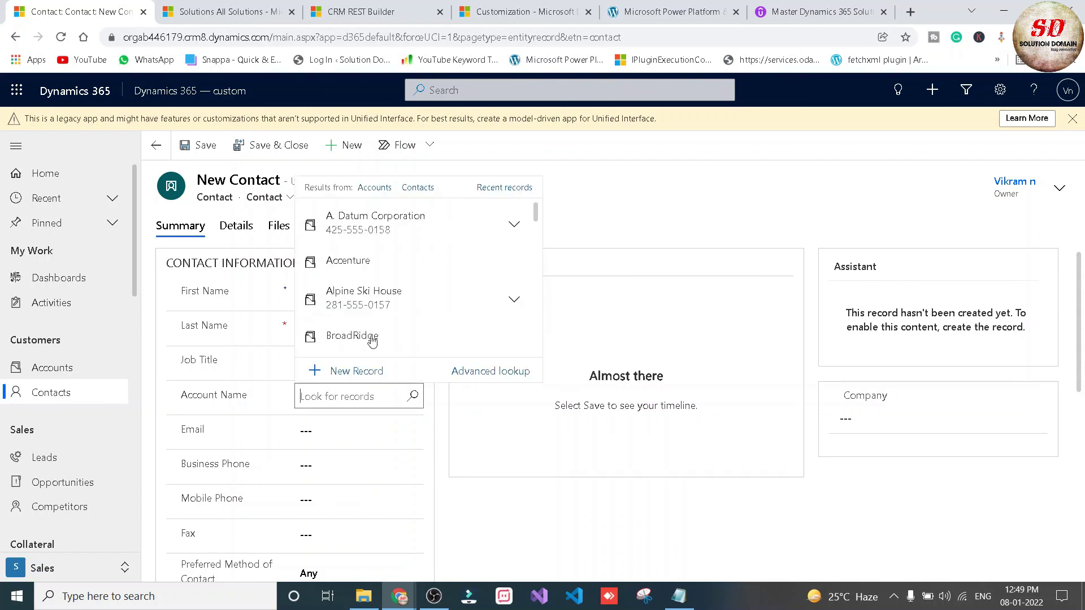
{"action": "left_click", "coordinate": [386, 226]}
{"action": "left_click", "coordinate": [204, 147]}
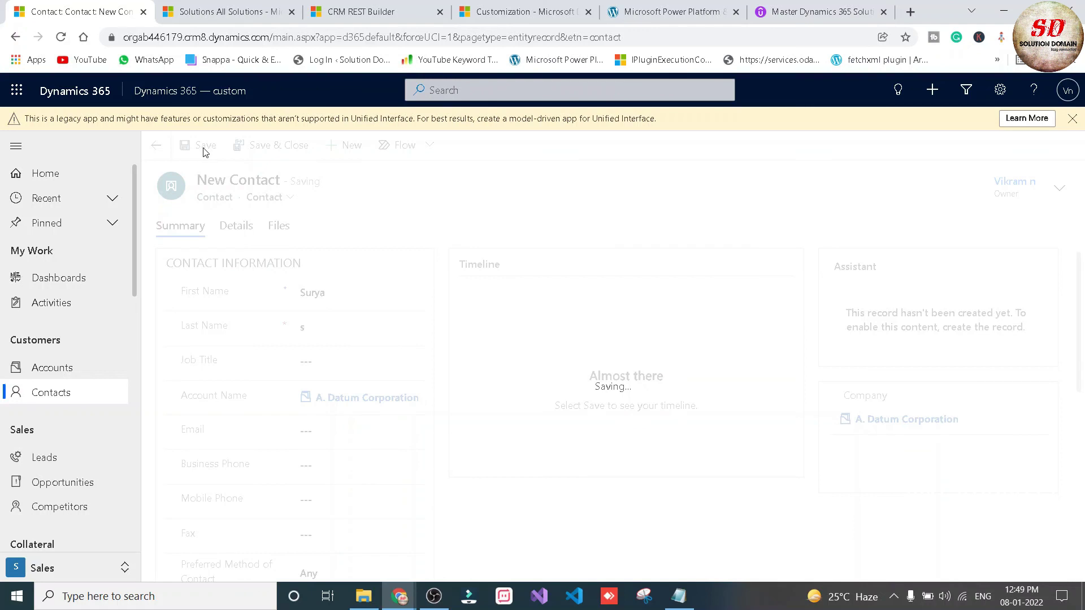